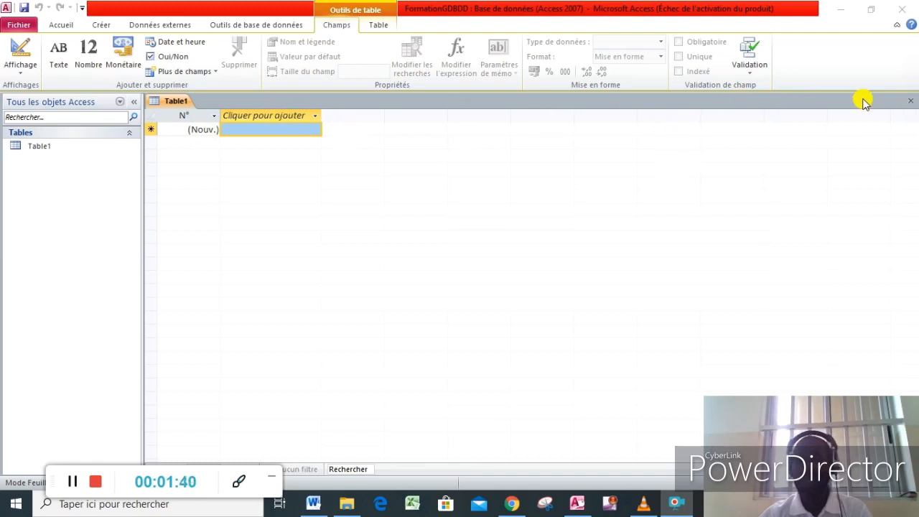
- Close the empty Table1 datasheet without keeping it and create a new table in design view
click(910, 101)
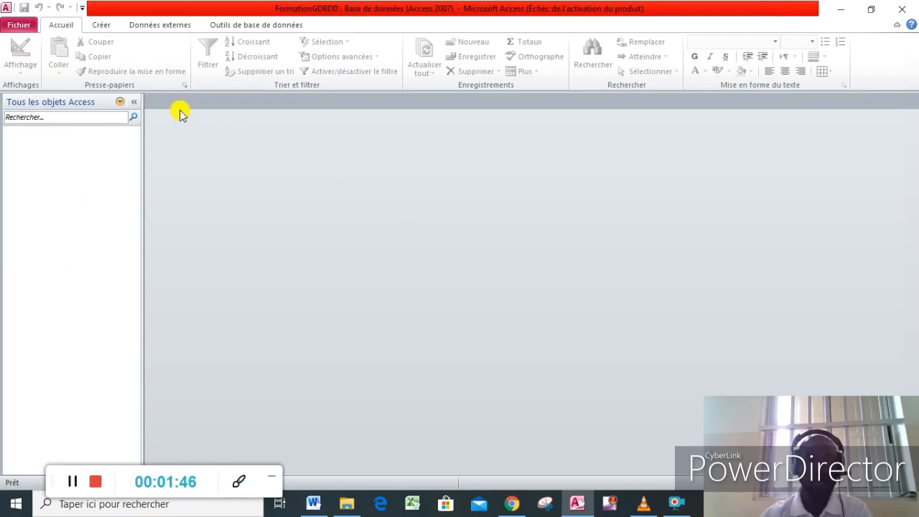
click(99, 27)
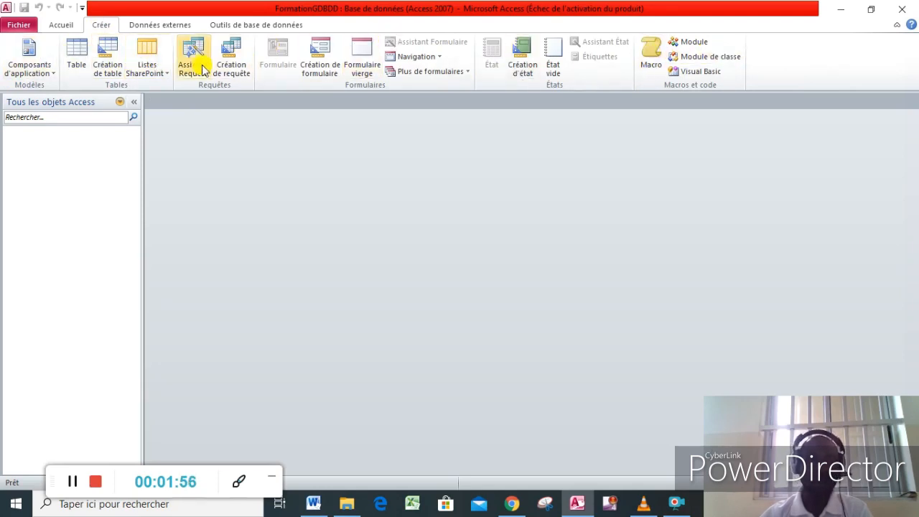
click(110, 67)
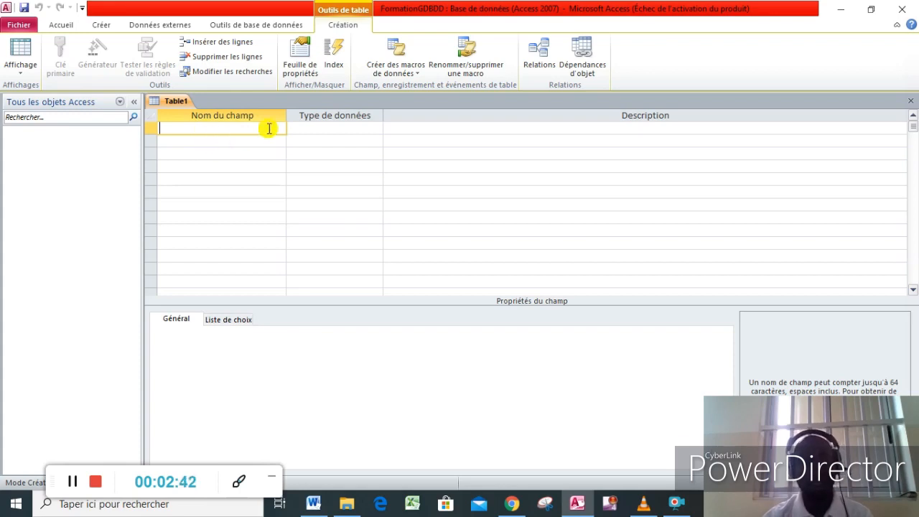
click(314, 126)
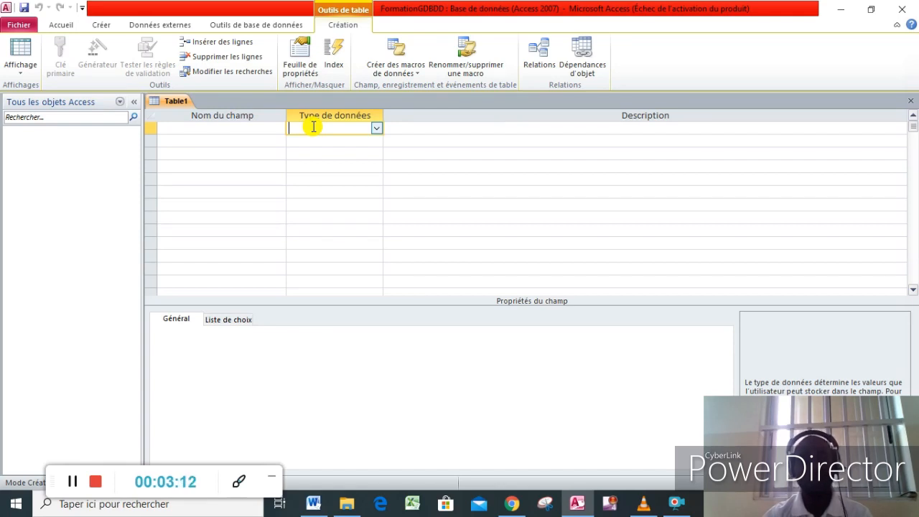
click(376, 128)
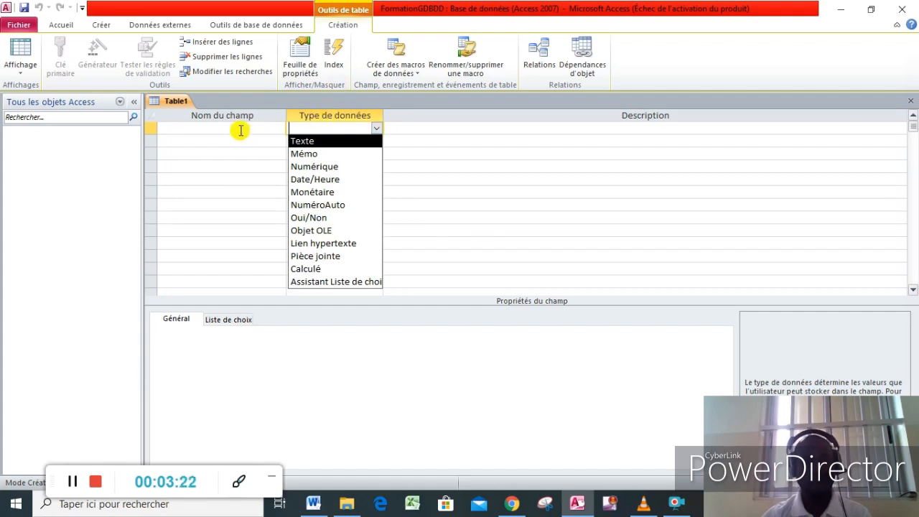
click(240, 130)
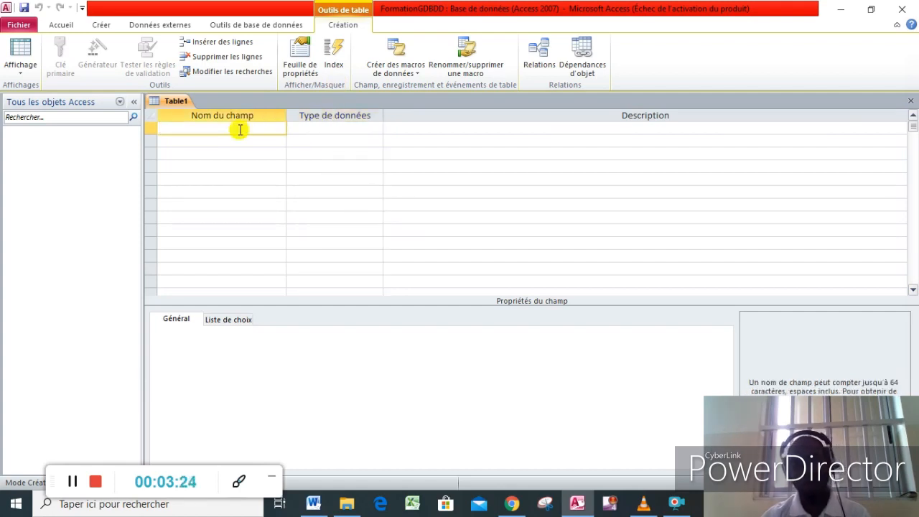
click(474, 128)
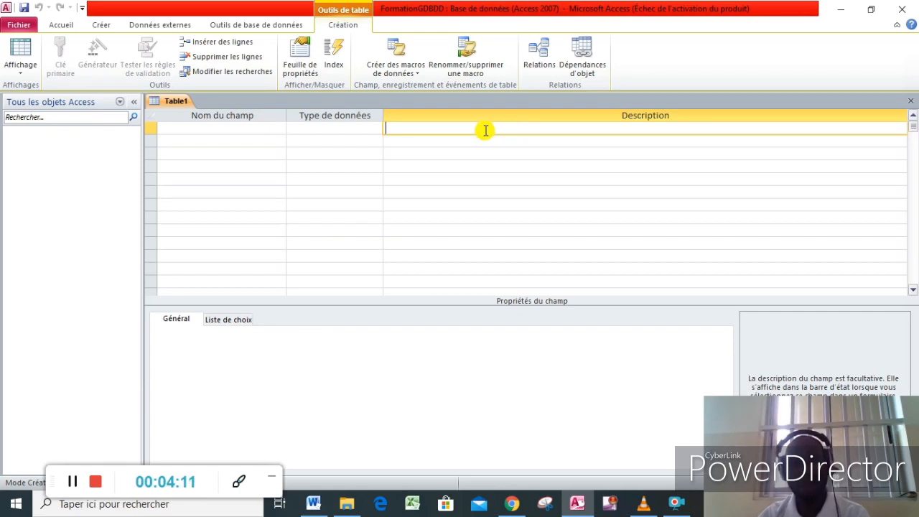
- Add a first field named N°Employé with the data type NuméroAuto
click(201, 130)
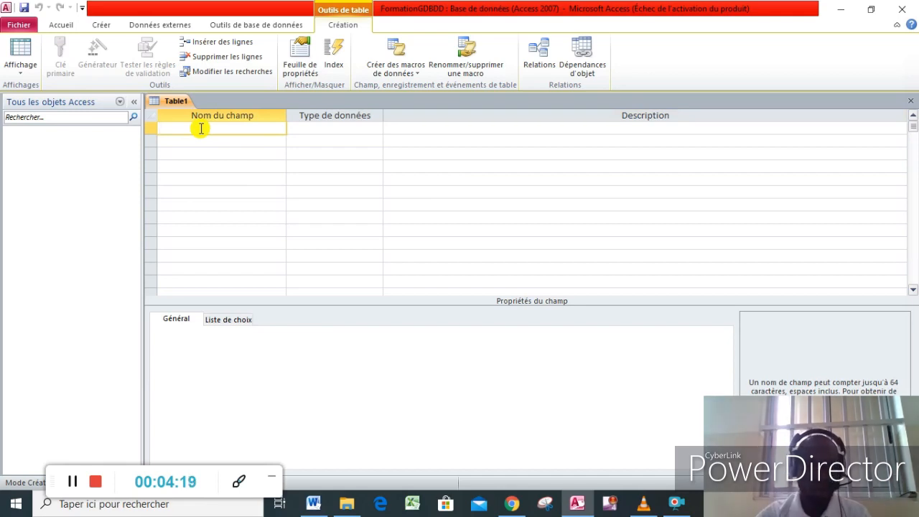
text(N°)
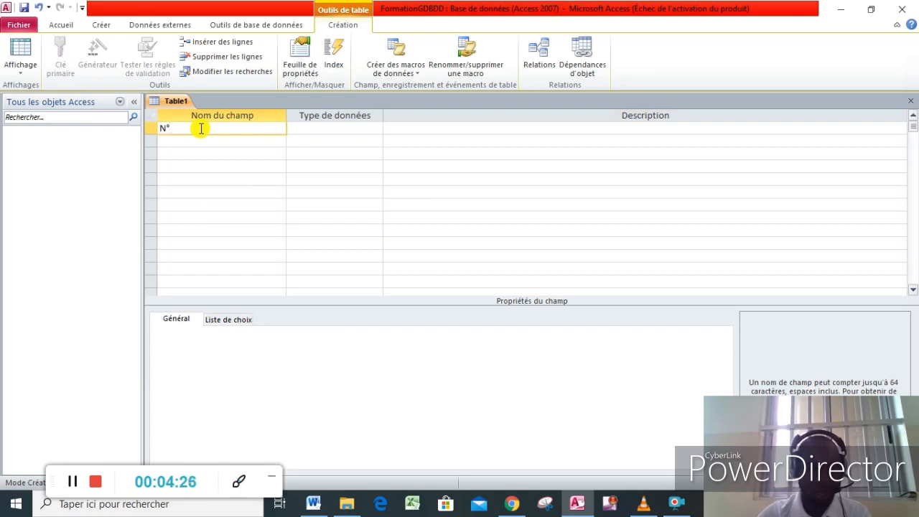
text(Empl)
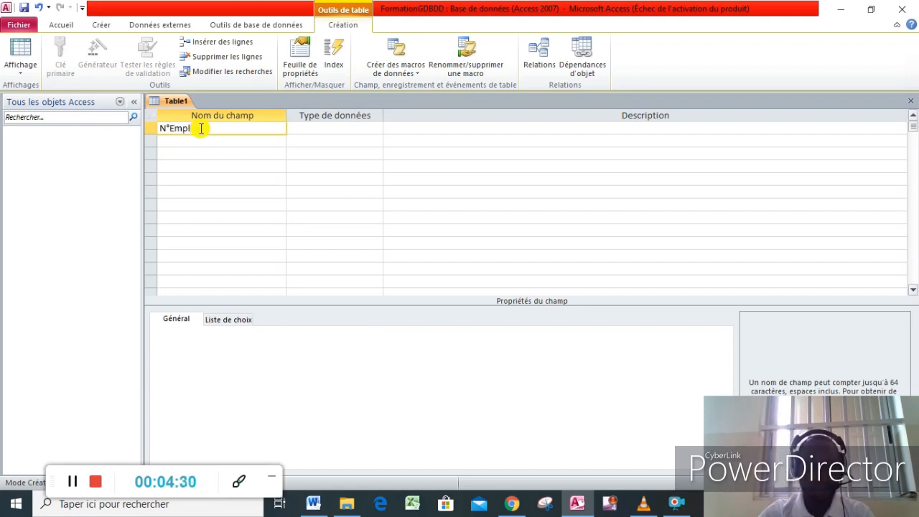
text(oyé)
click(305, 128)
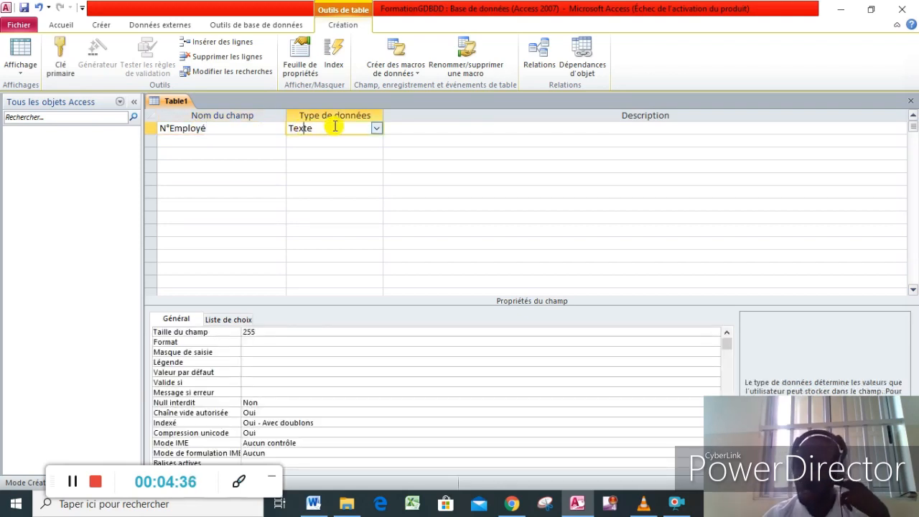
click(375, 128)
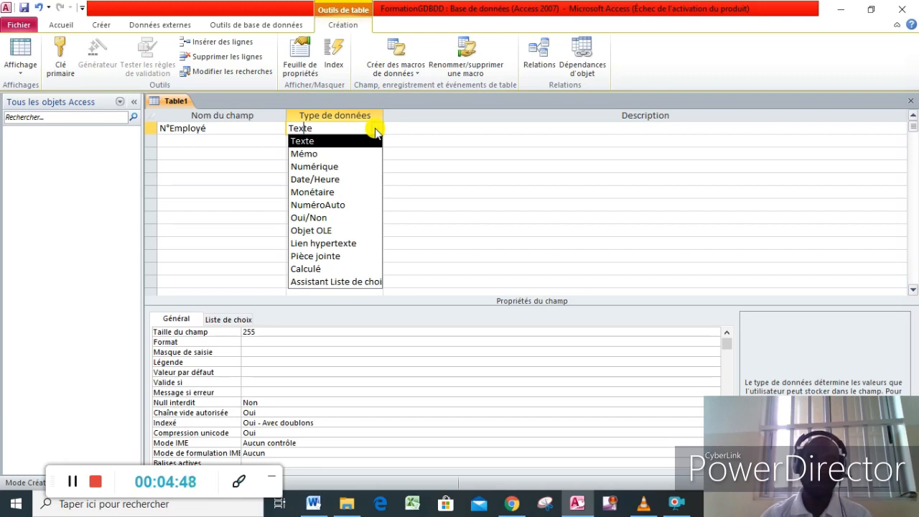
click(340, 205)
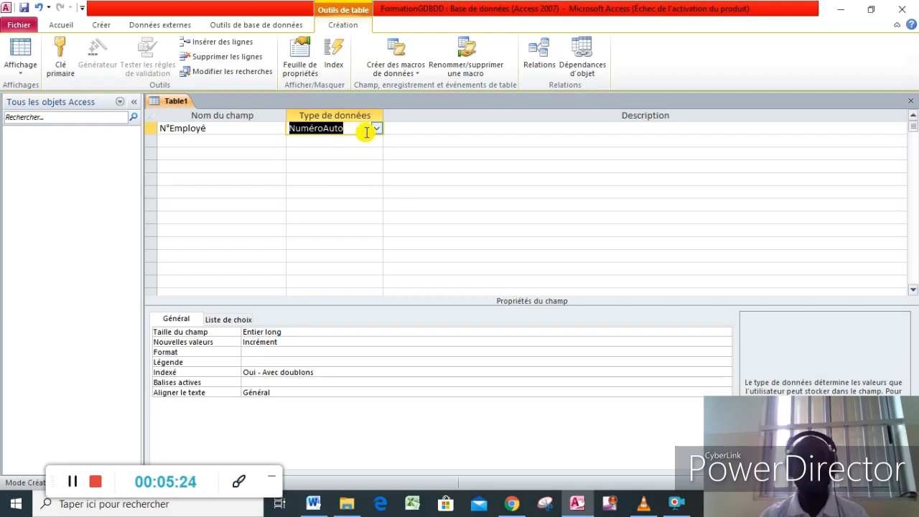
- Add a Civilité field below N°Employé and start the lookup list wizard for it, choosing to type the desired values
click(178, 142)
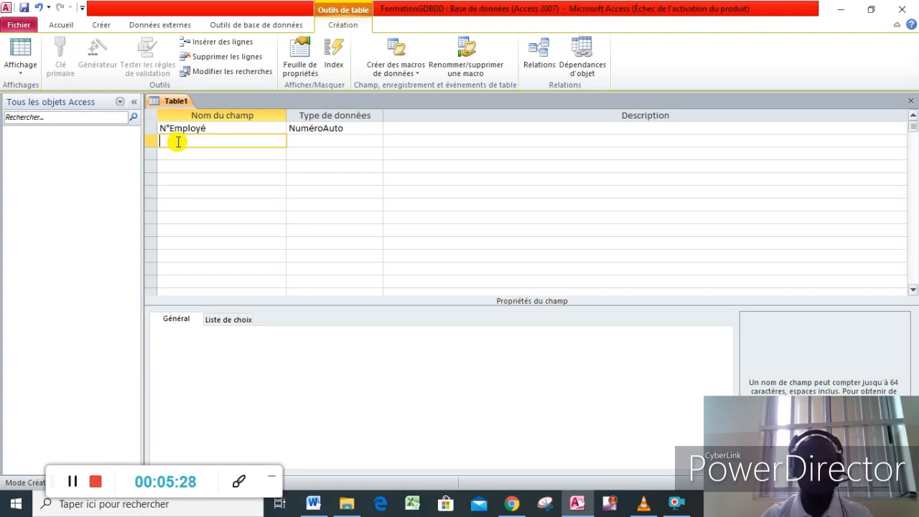
text(Ci)
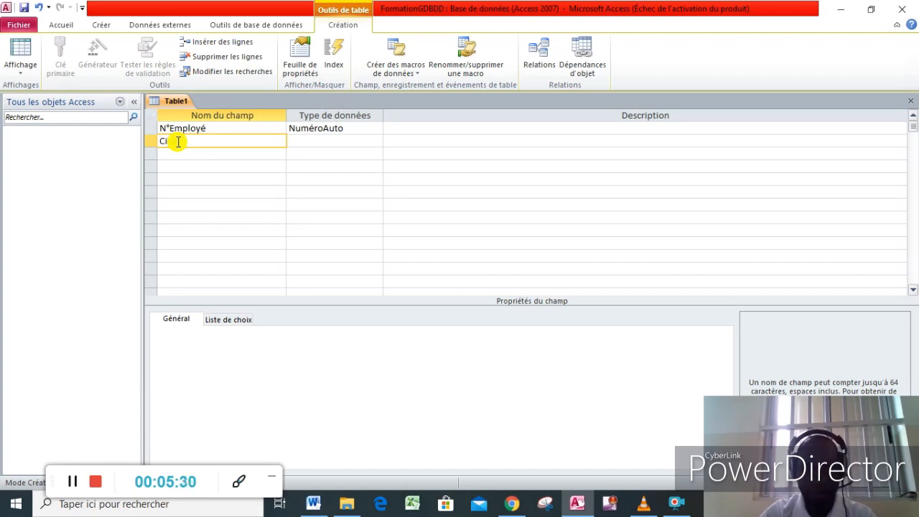
text(vilité)
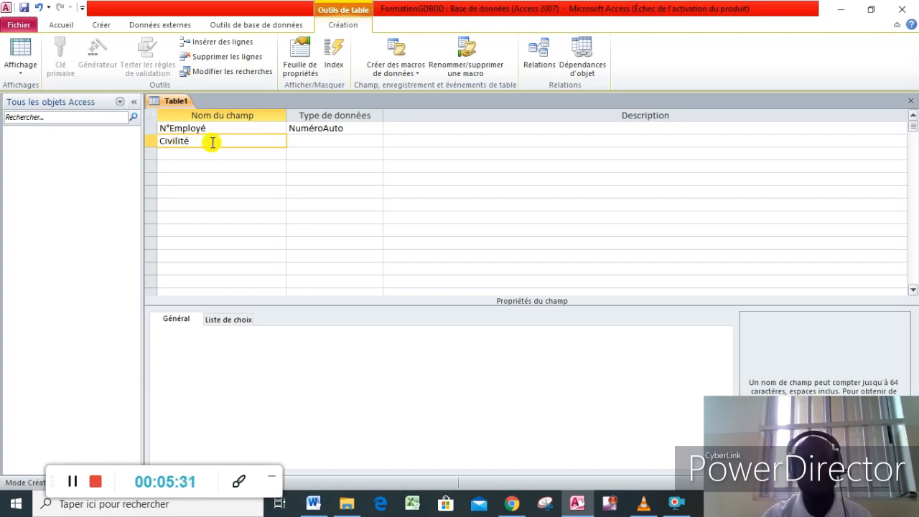
click(332, 143)
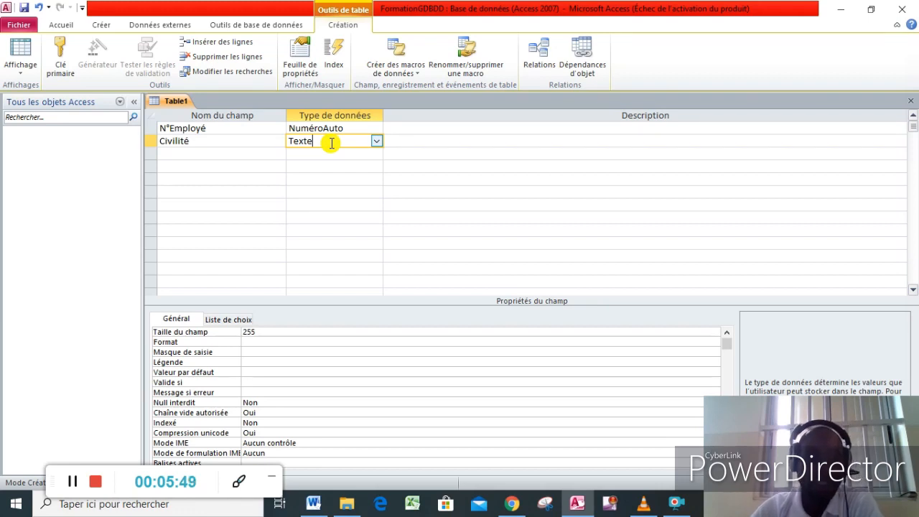
click(378, 143)
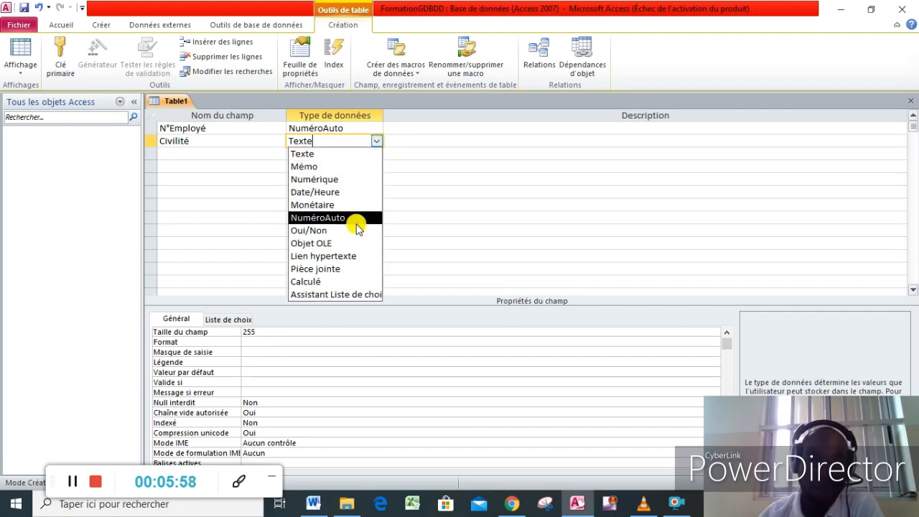
click(343, 295)
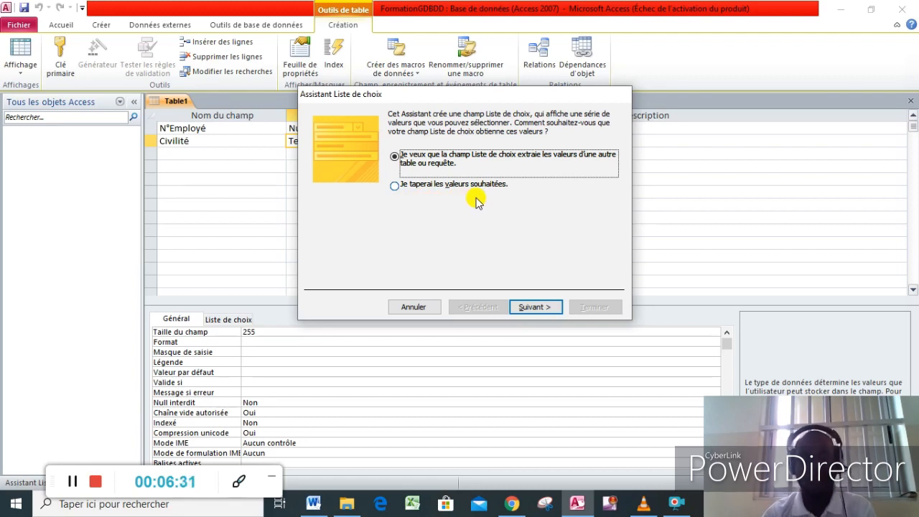
click(396, 186)
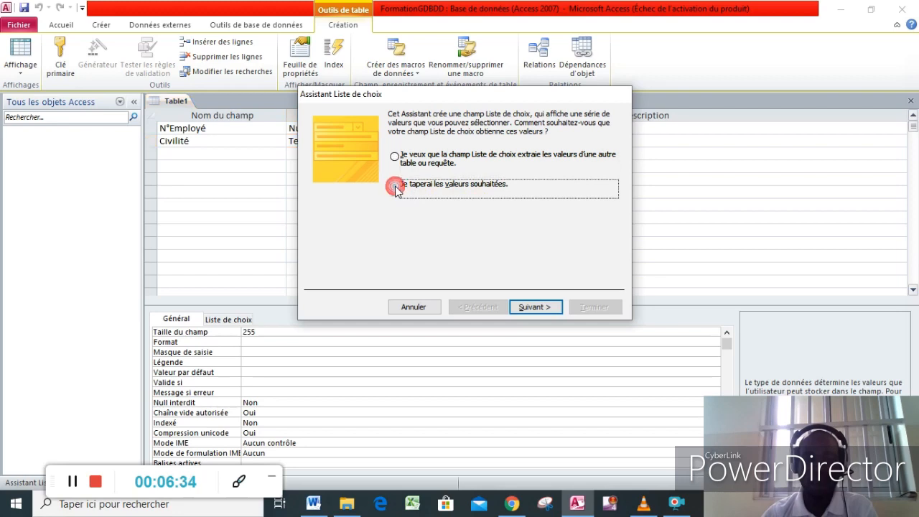
click(531, 308)
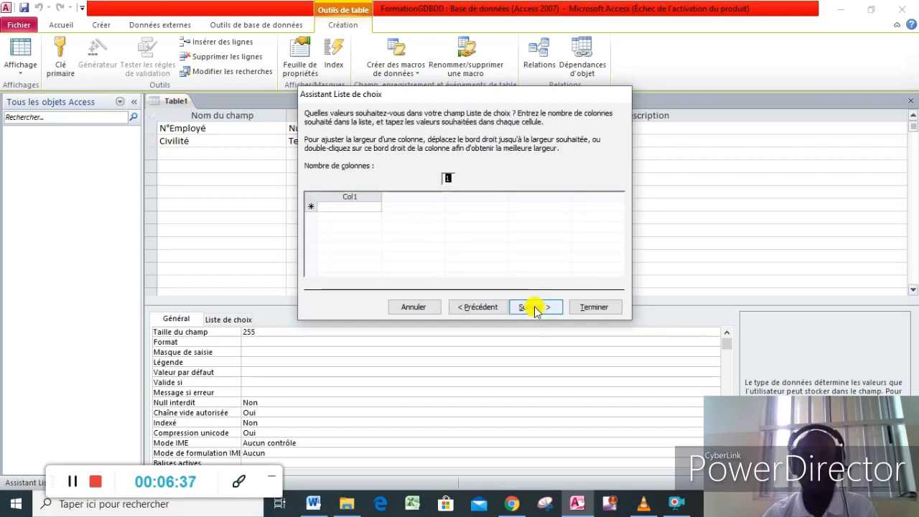
- Enter M., Mme and Mlle as the values of the lookup list's single column
click(356, 209)
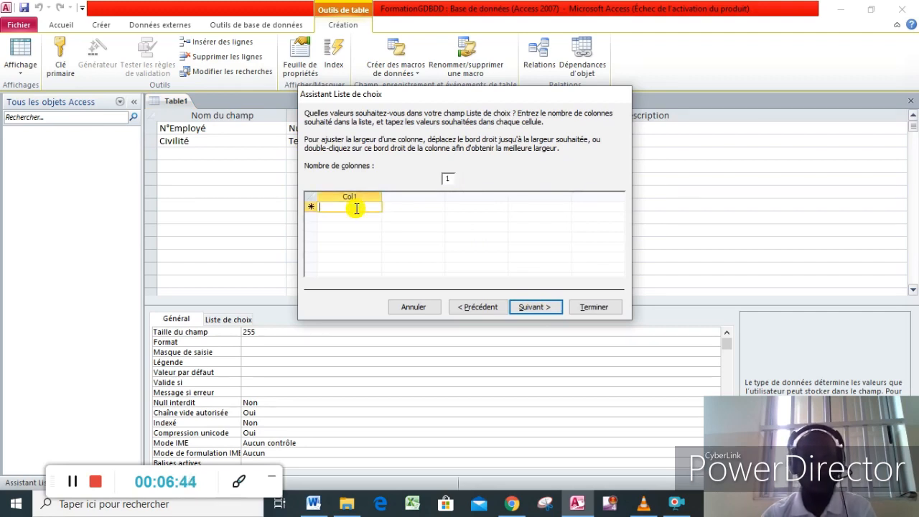
text(M)
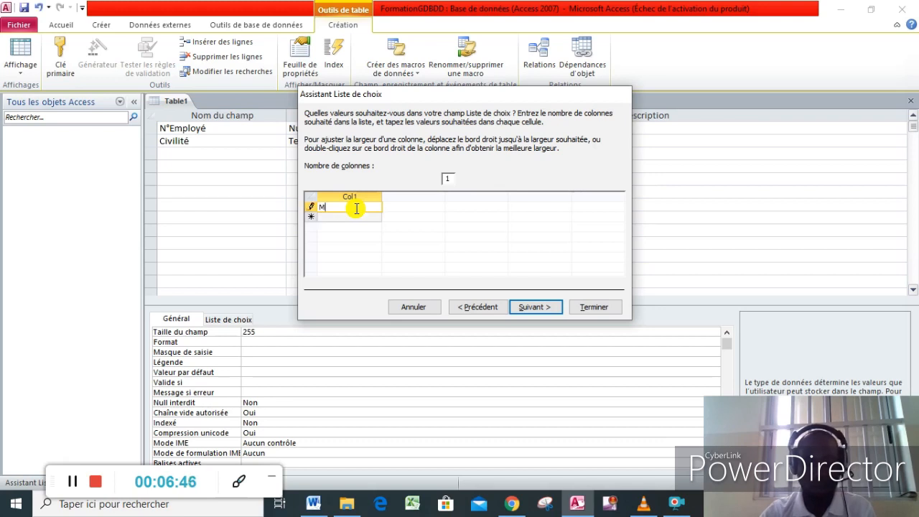
text(.)
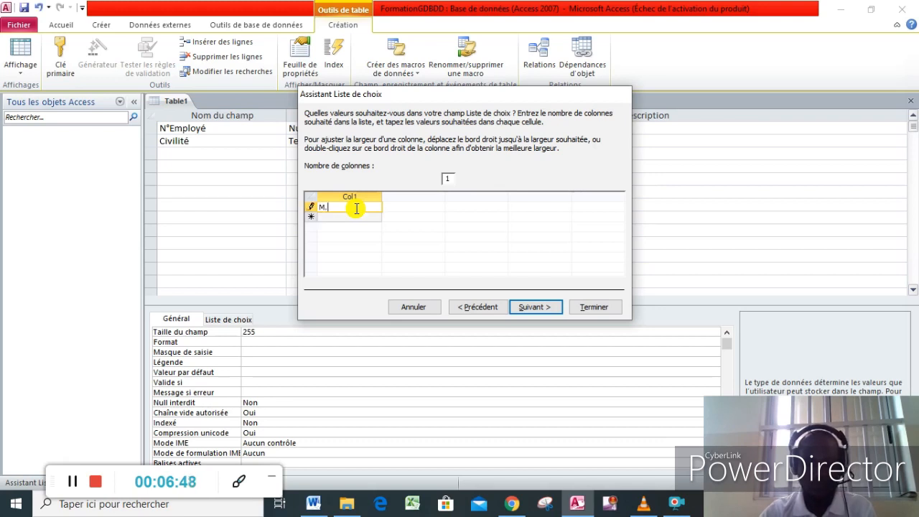
key(Return)
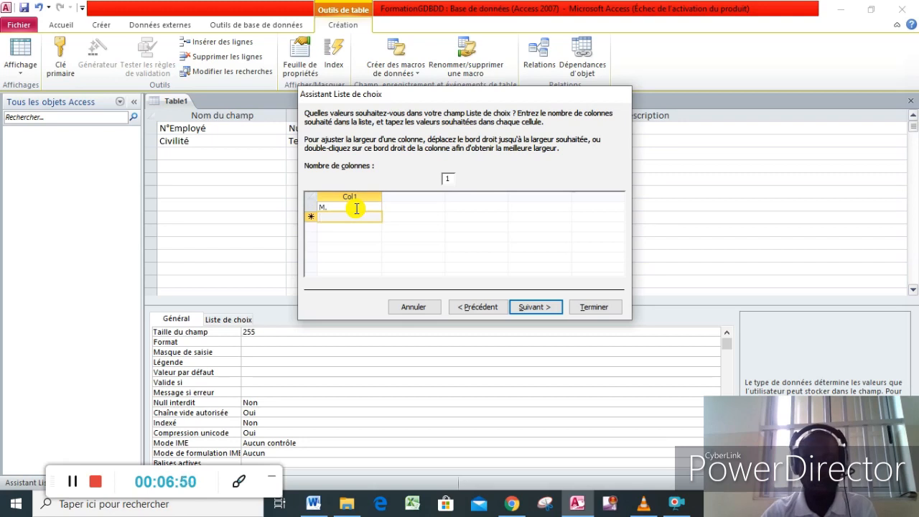
text(M)
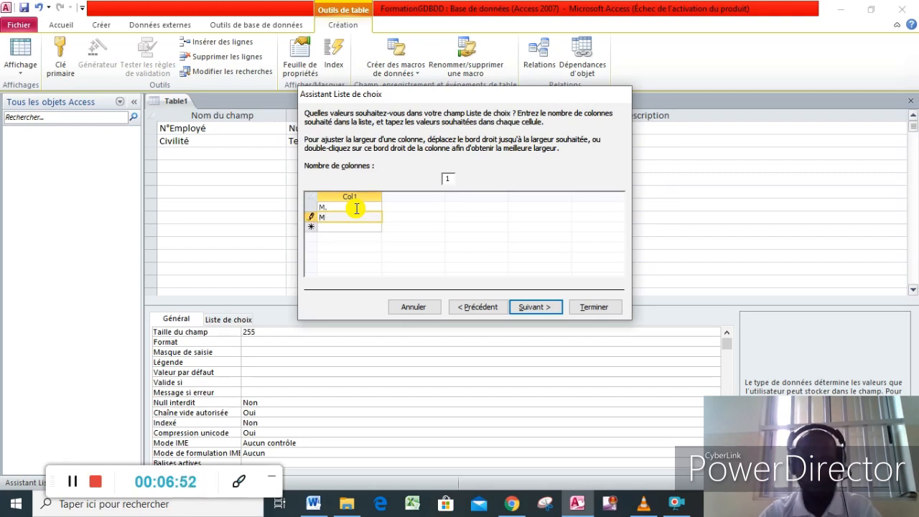
text(me)
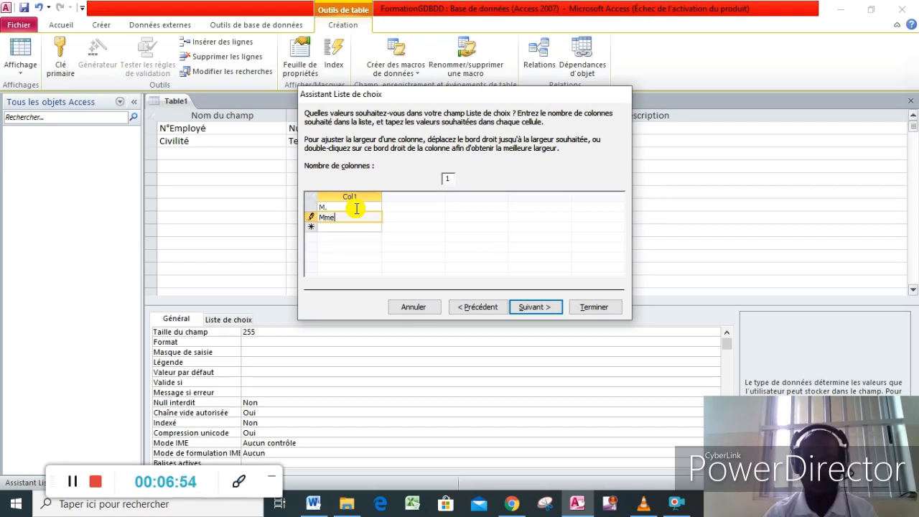
key(Return)
text(Mlle)
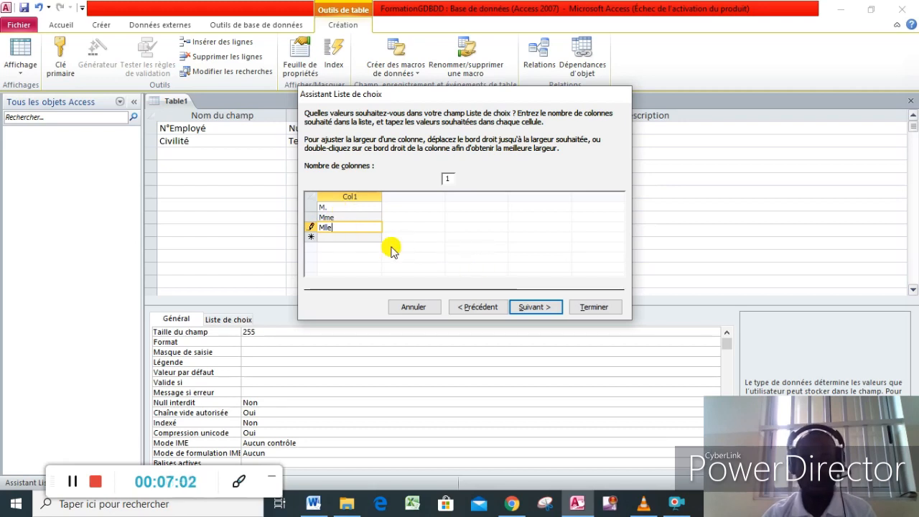
- Limit entries of the Civilité lookup field to the list and finish the wizard, keeping the label Civilité
click(545, 312)
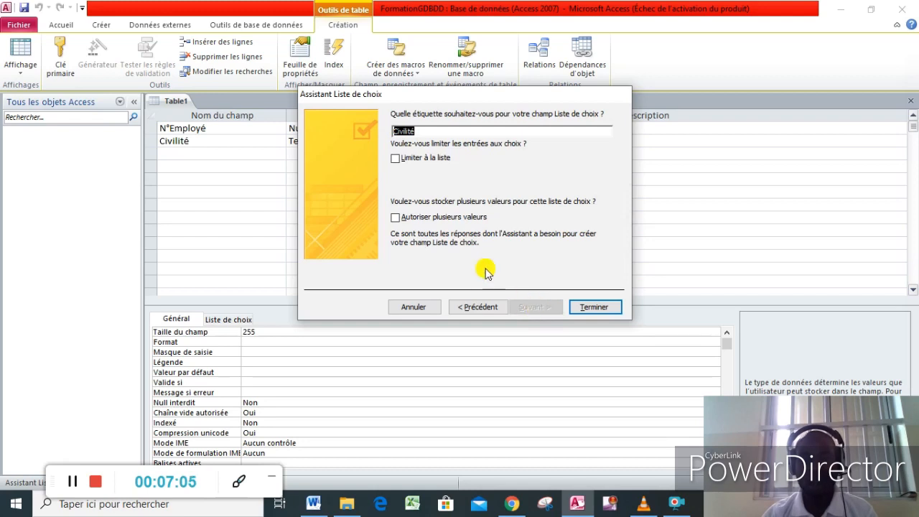
click(398, 162)
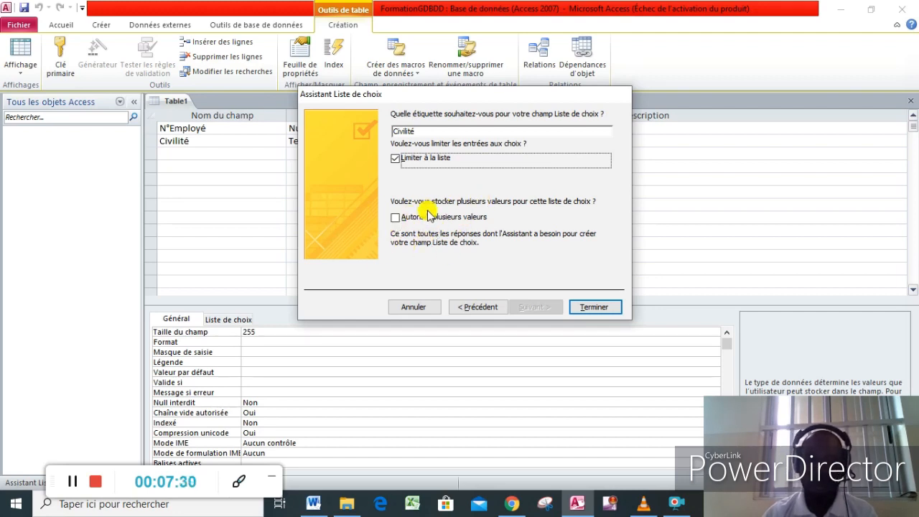
click(396, 161)
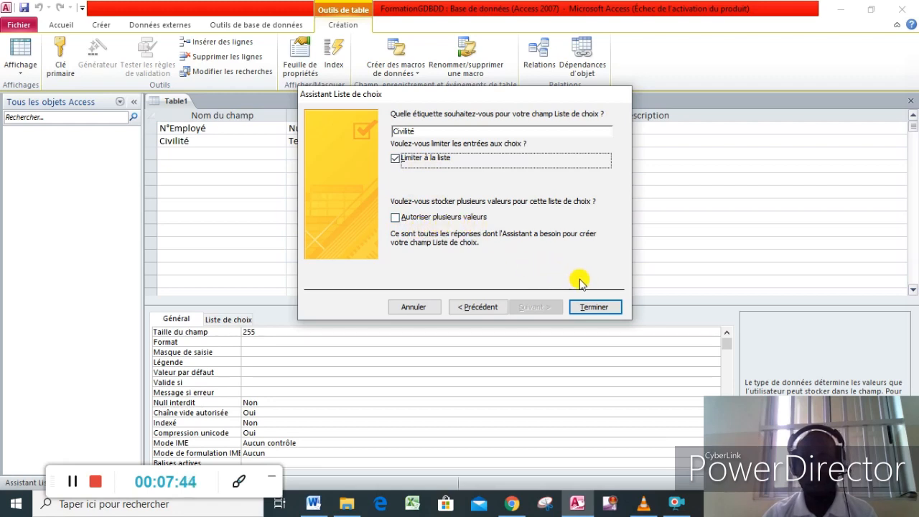
click(593, 305)
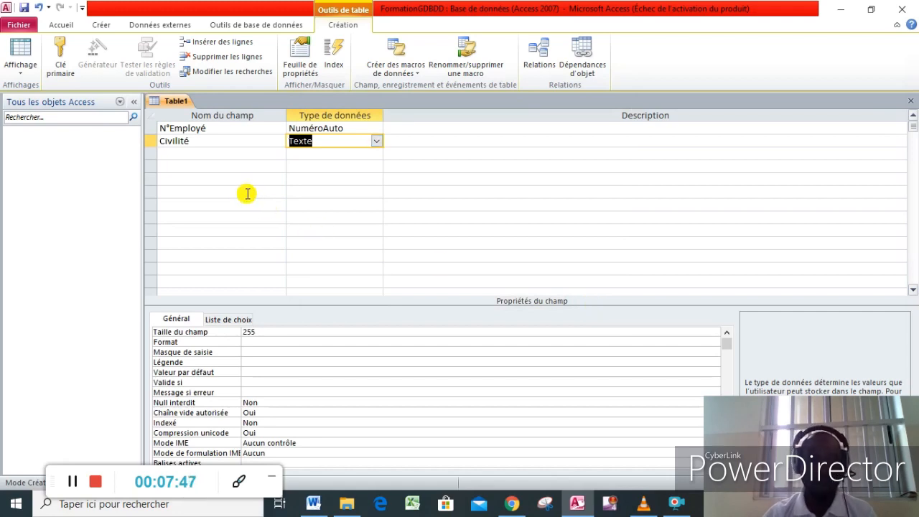
- Add a third field named Prénom with the data type Texte
click(181, 154)
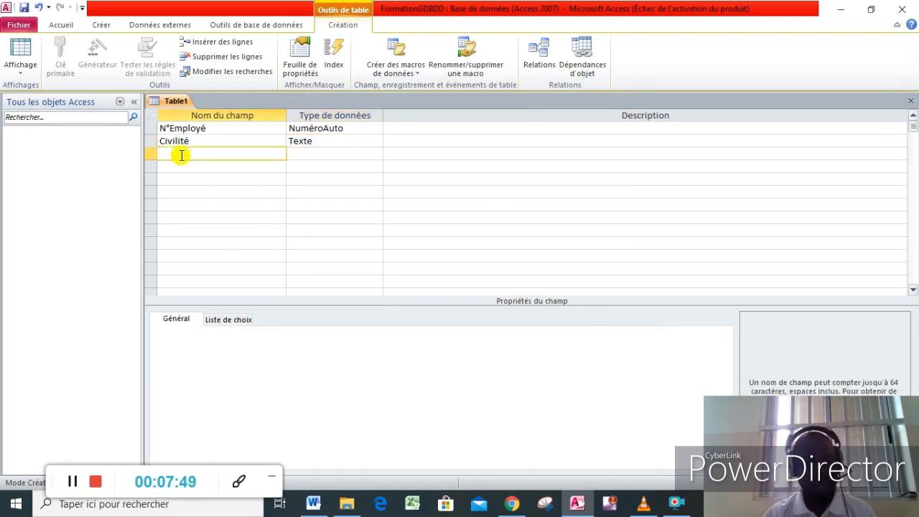
text(Prénom)
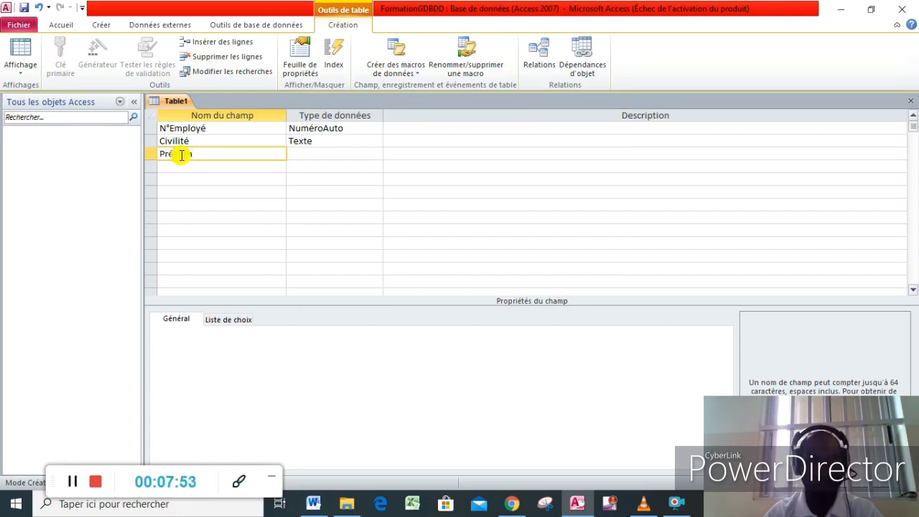
click(324, 157)
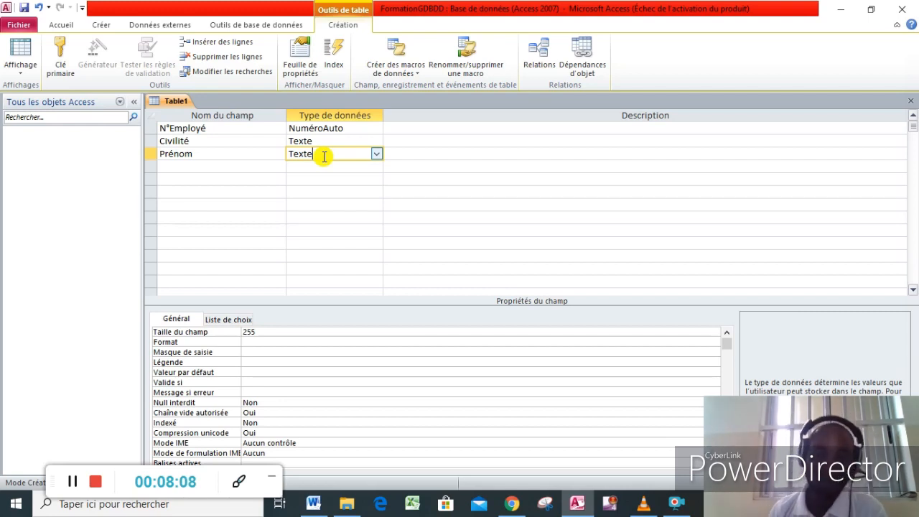
- Add a field named Nom below Prénom with the data type Texte
click(223, 168)
text(Nom)
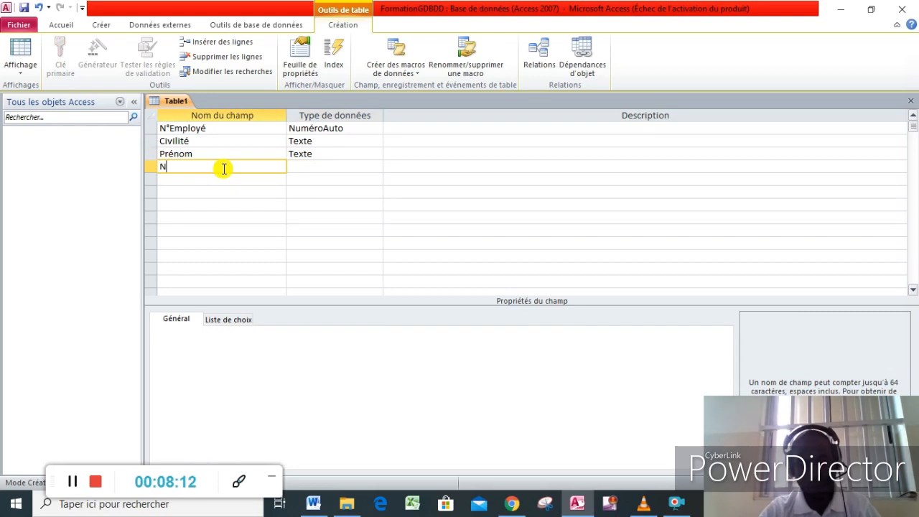
click(308, 166)
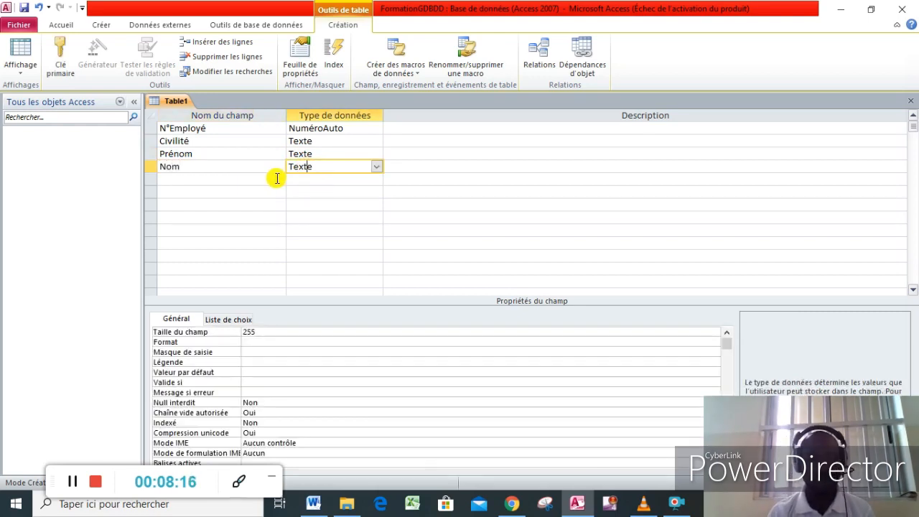
- Add a field named Adresse below Nom with the data type Texte
click(194, 180)
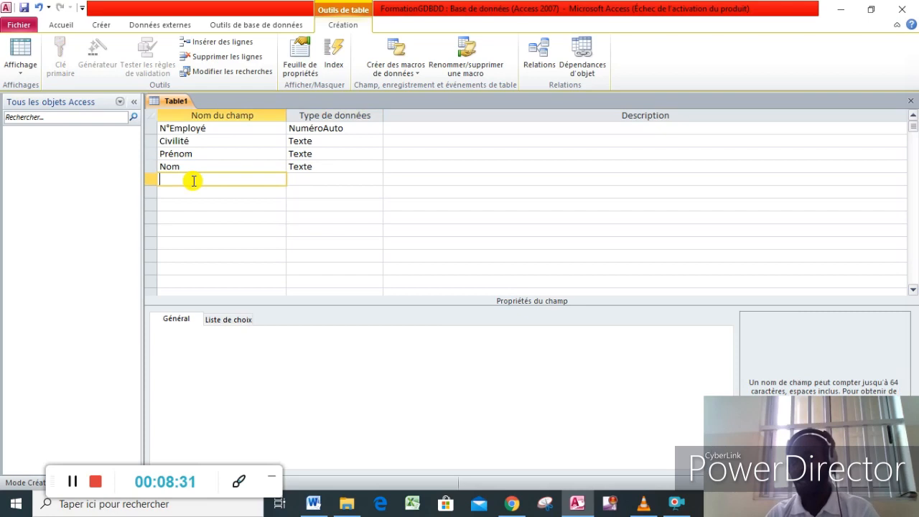
text(Ad)
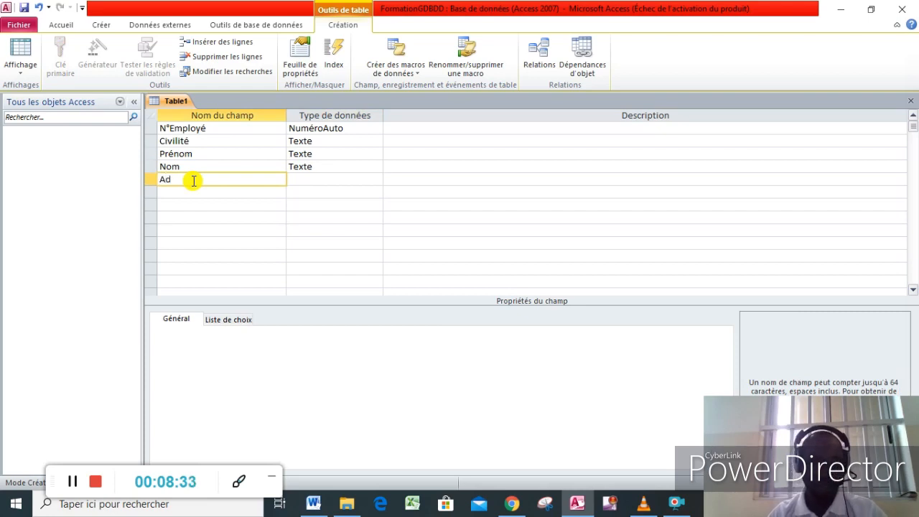
text(res)
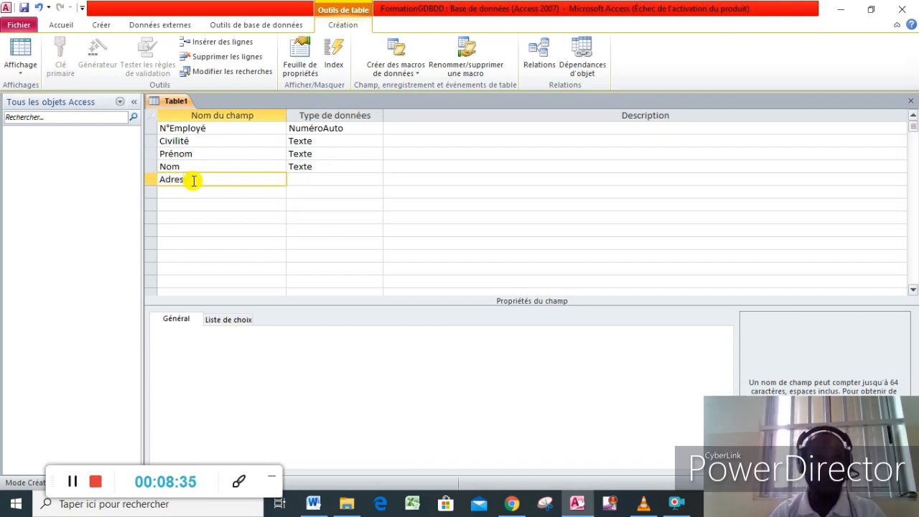
text(se)
click(340, 178)
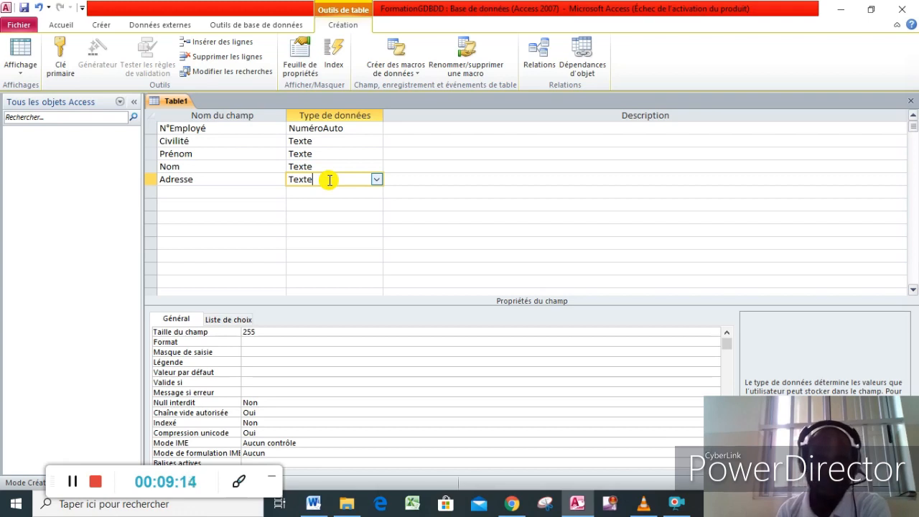
- Add a field named CP below Adresse and set its data type to Numérique
click(215, 193)
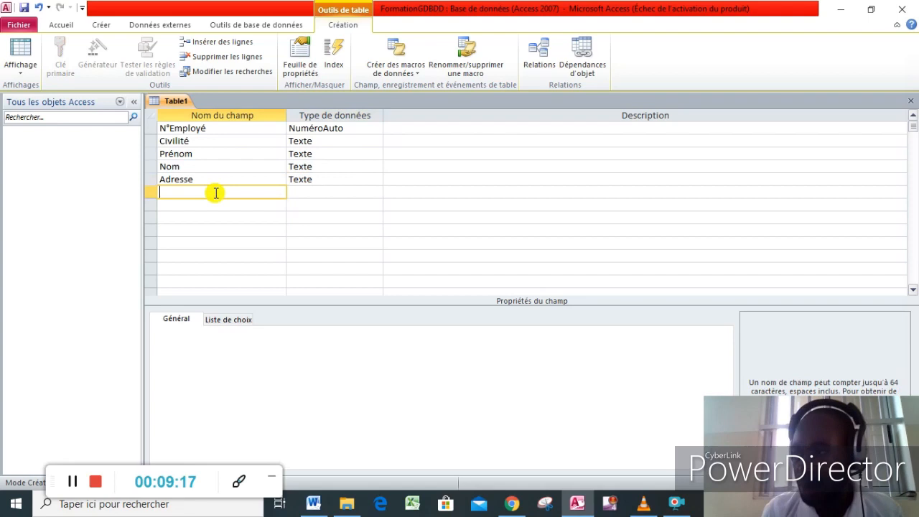
text(CP)
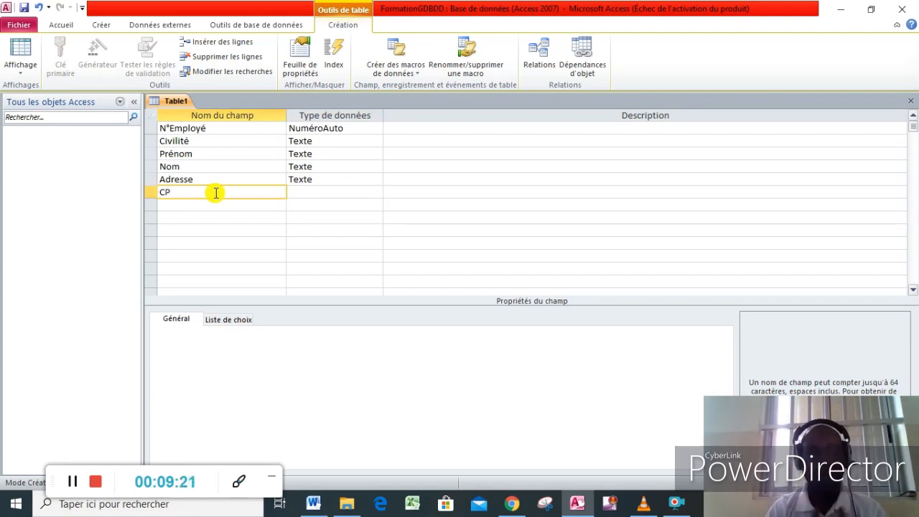
click(299, 192)
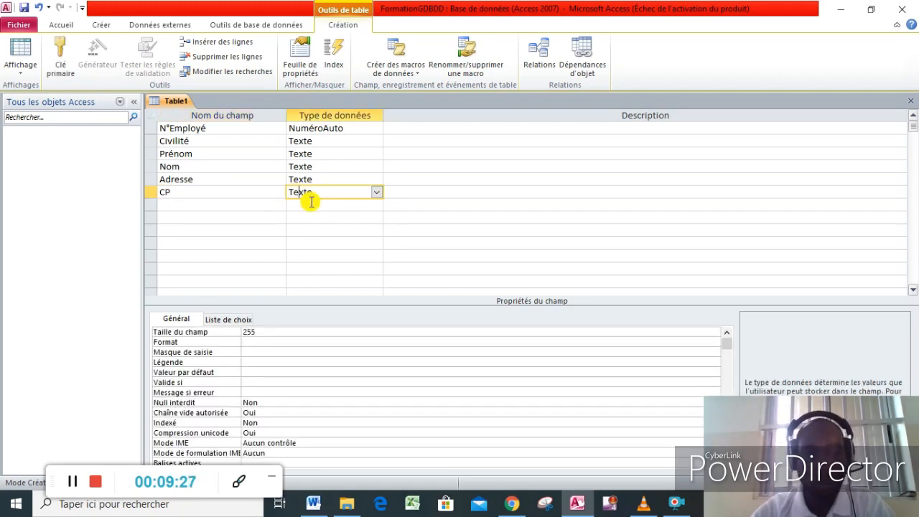
click(377, 193)
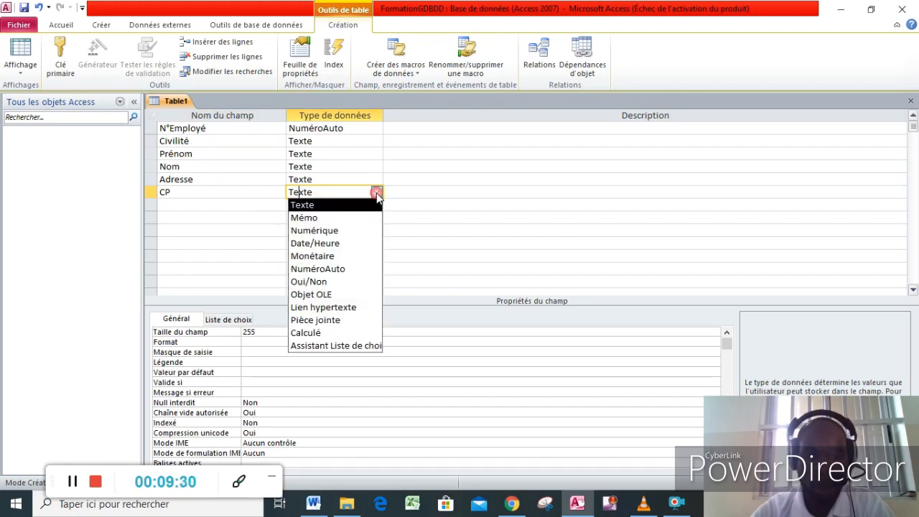
click(323, 230)
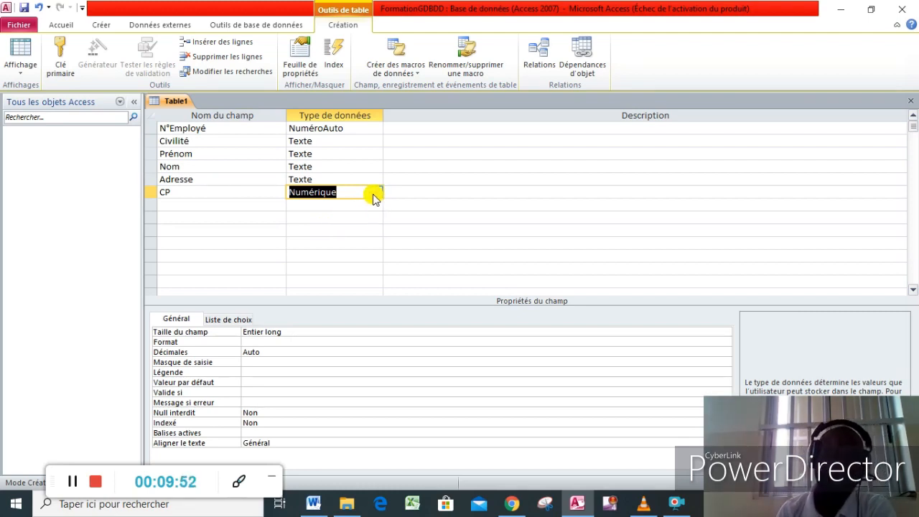
- Add a field named Ville below CP with the data type Texte
click(173, 206)
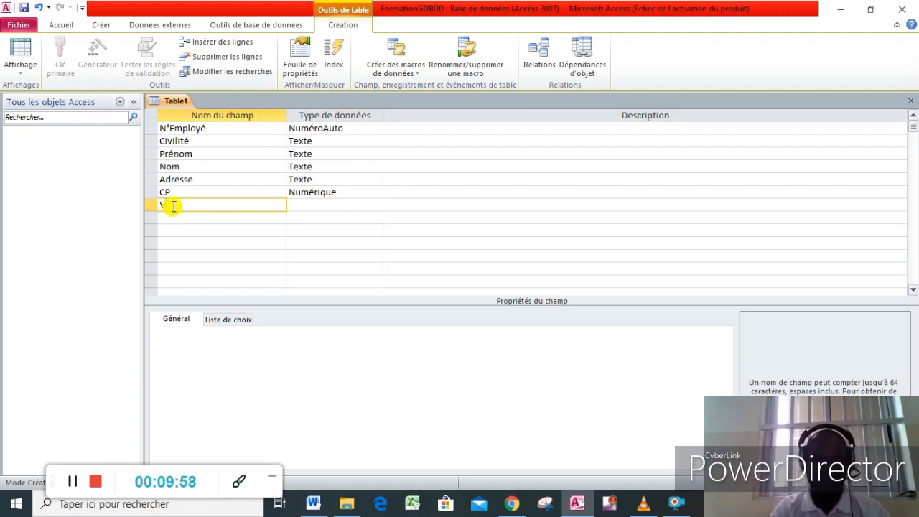
text(ille)
click(344, 205)
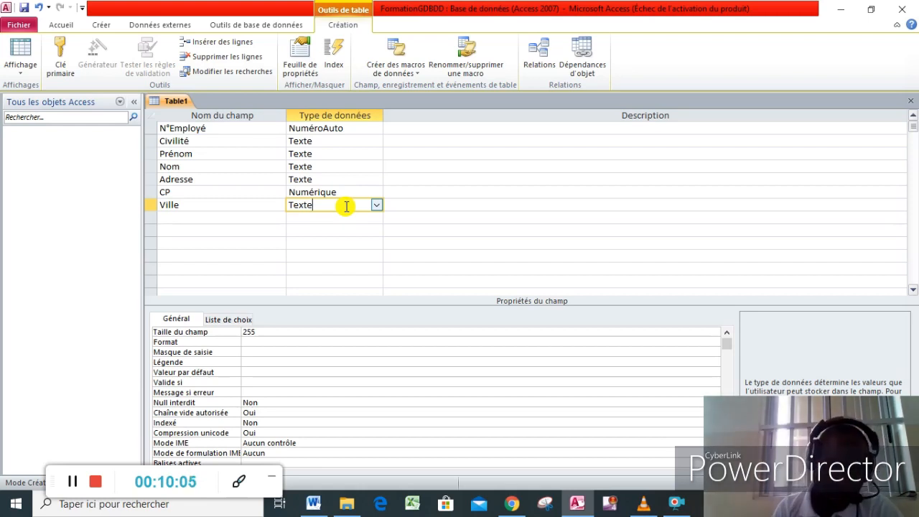
- Add a field named Date>Embauche below Ville and set its data type to Date/Heure
click(180, 217)
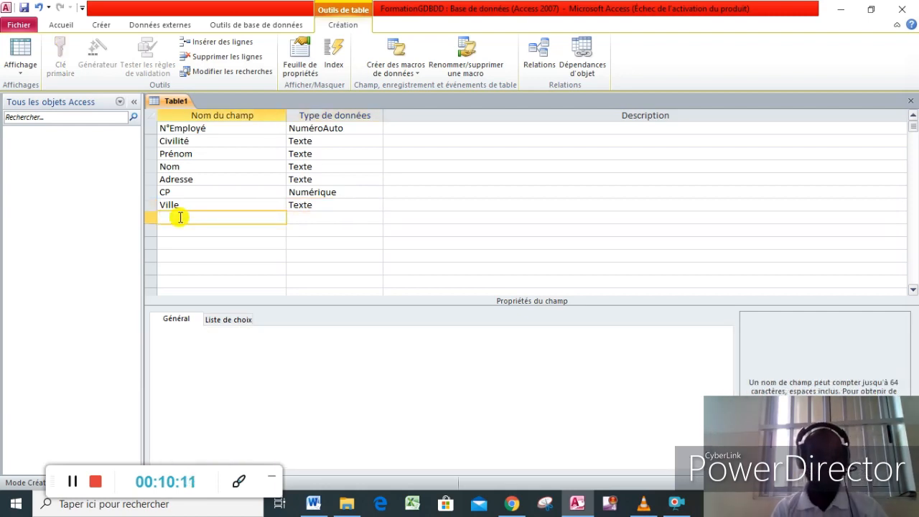
text(Da)
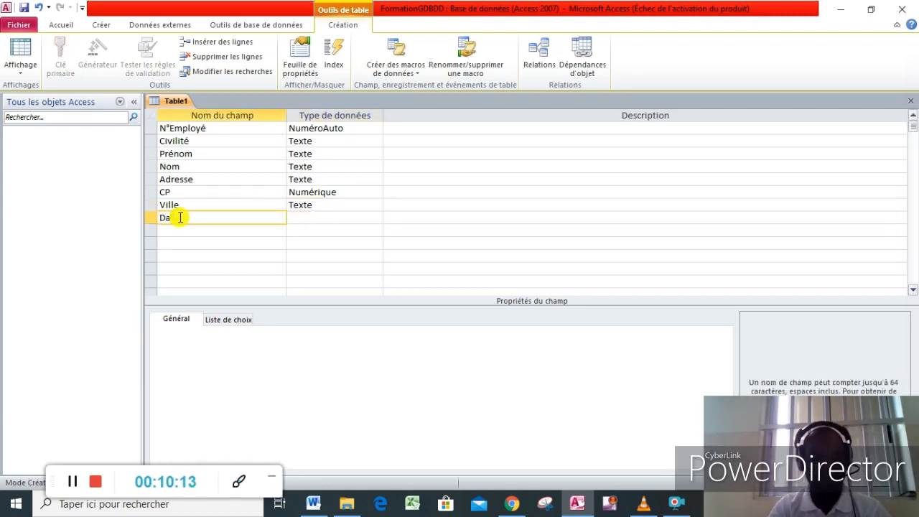
text(te em)
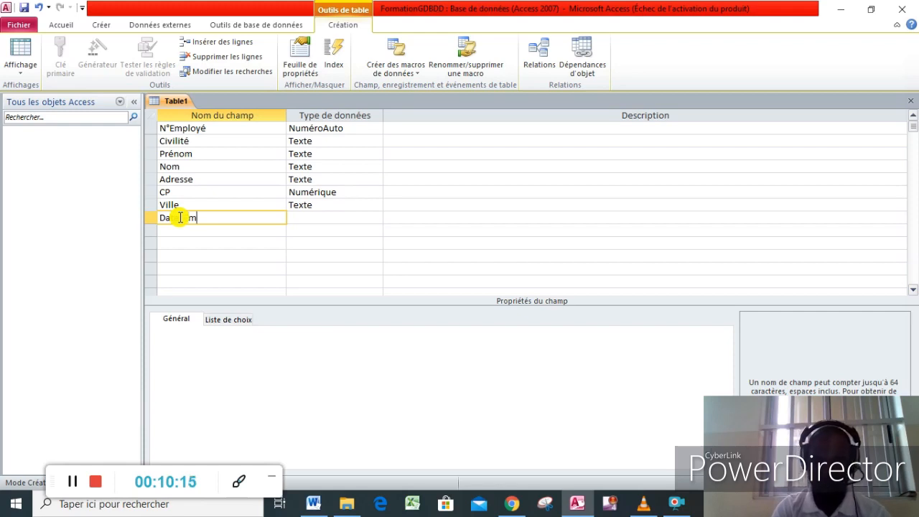
text(bauche)
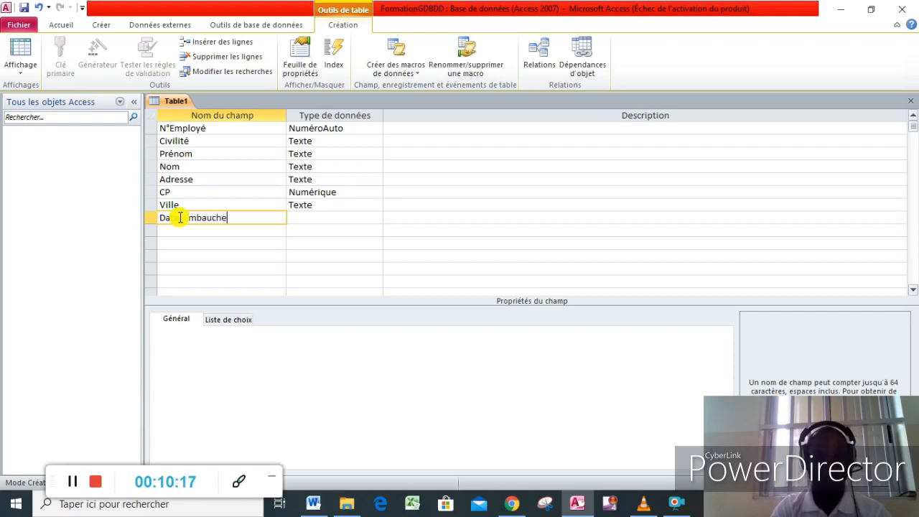
click(300, 219)
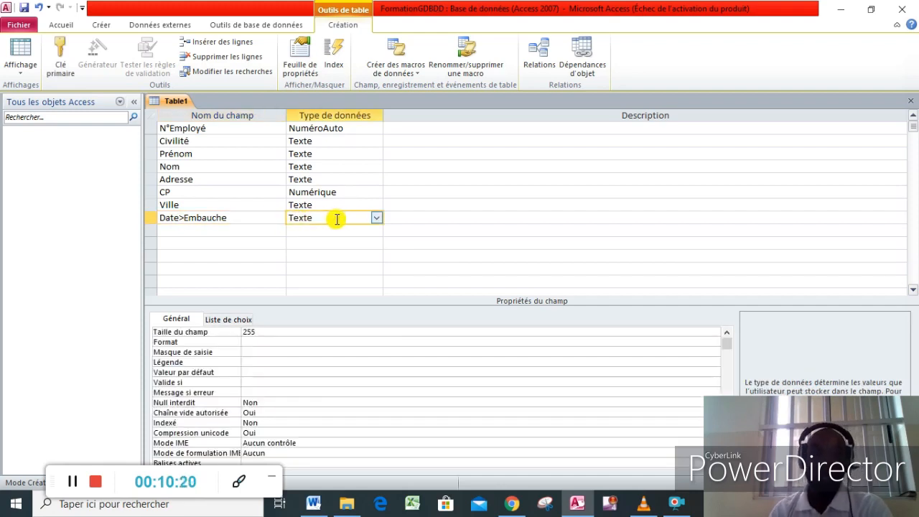
click(376, 218)
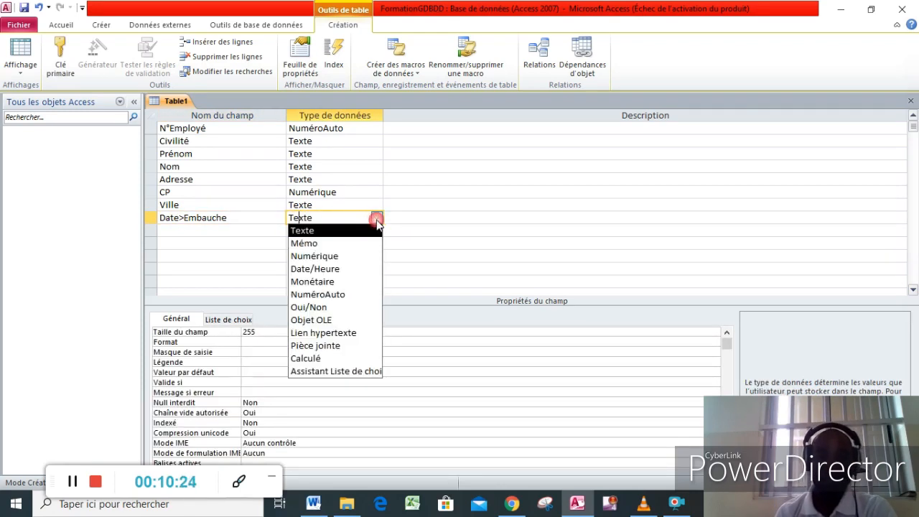
click(330, 272)
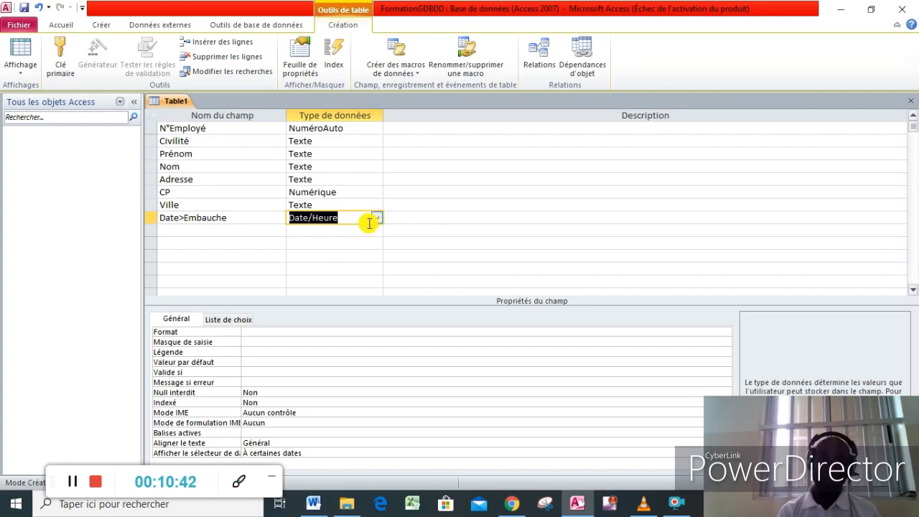
click(361, 216)
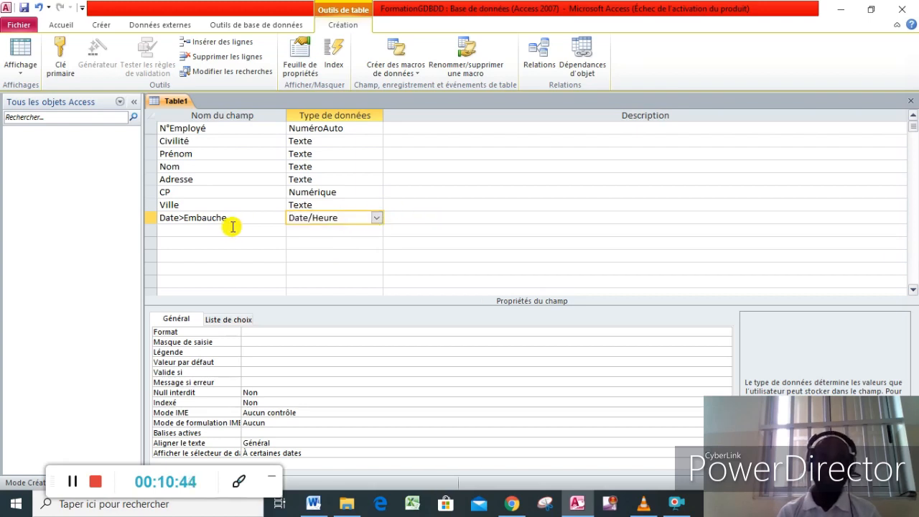
- Correct the hiring date field's name to DateEmbauche and set its format to Date, abrégé
click(184, 218)
key(BackSpace)
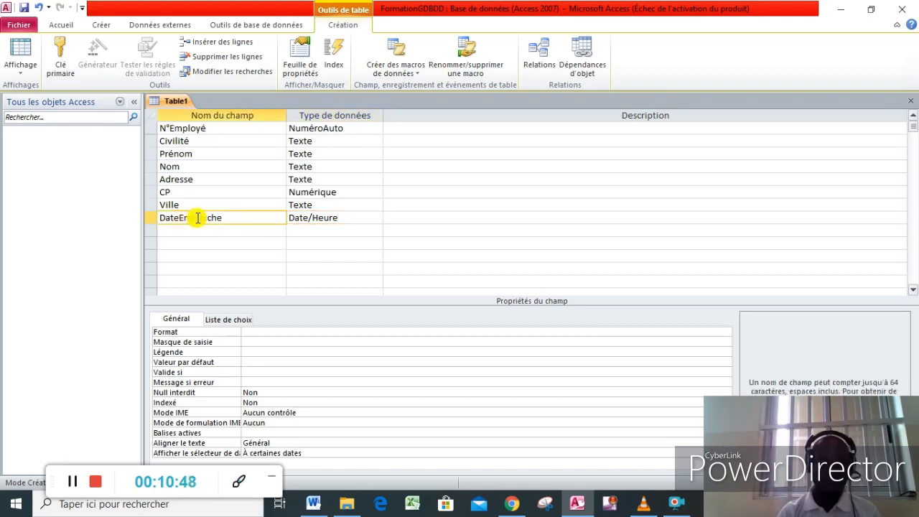
click(340, 217)
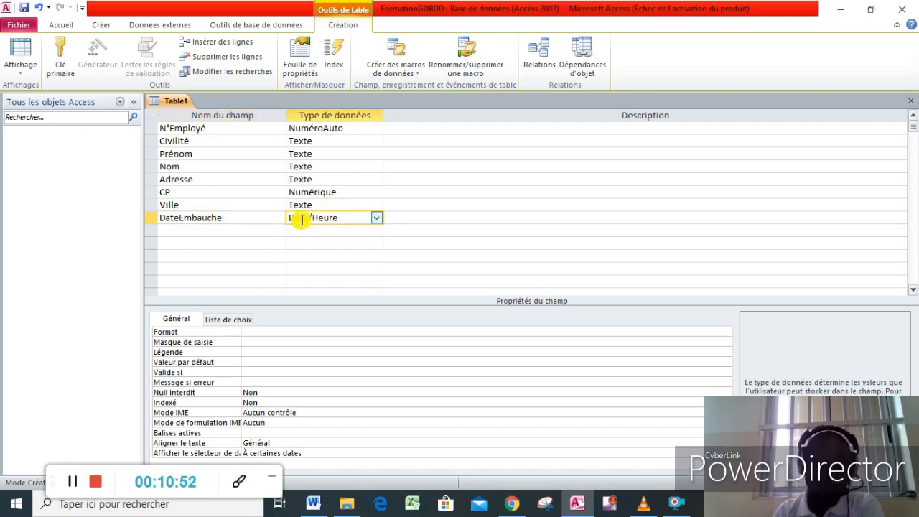
click(273, 331)
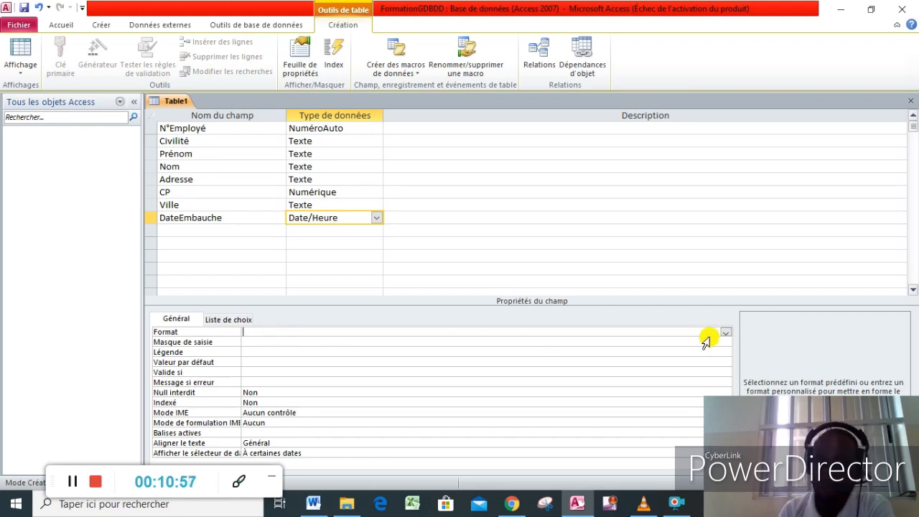
click(725, 332)
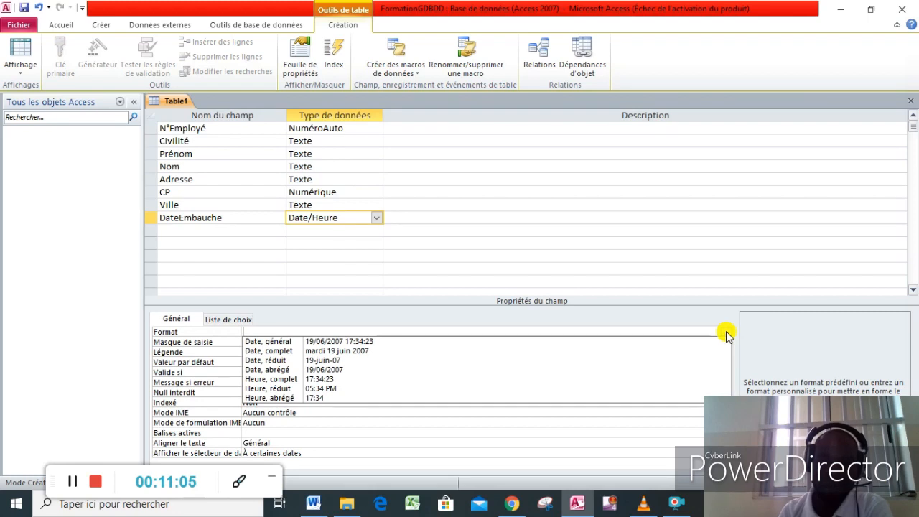
click(335, 369)
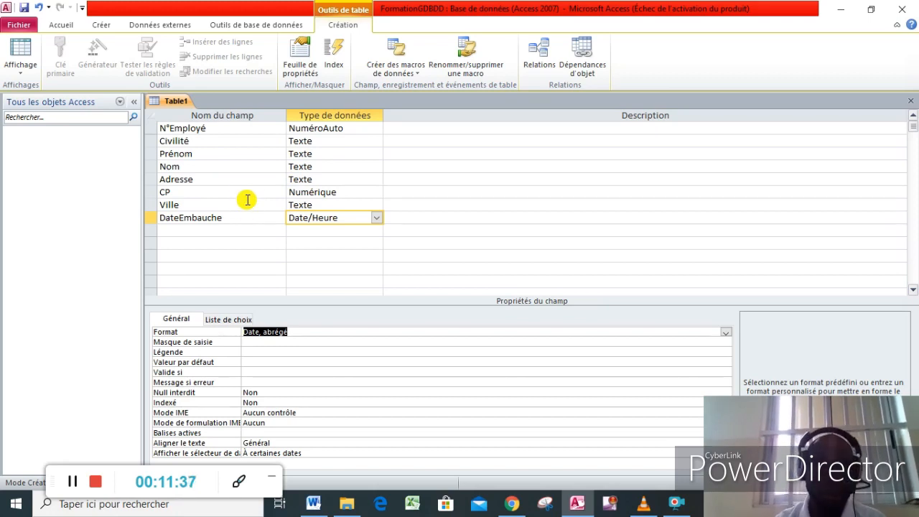
- Set the Format property of the Prénom field to >
click(232, 152)
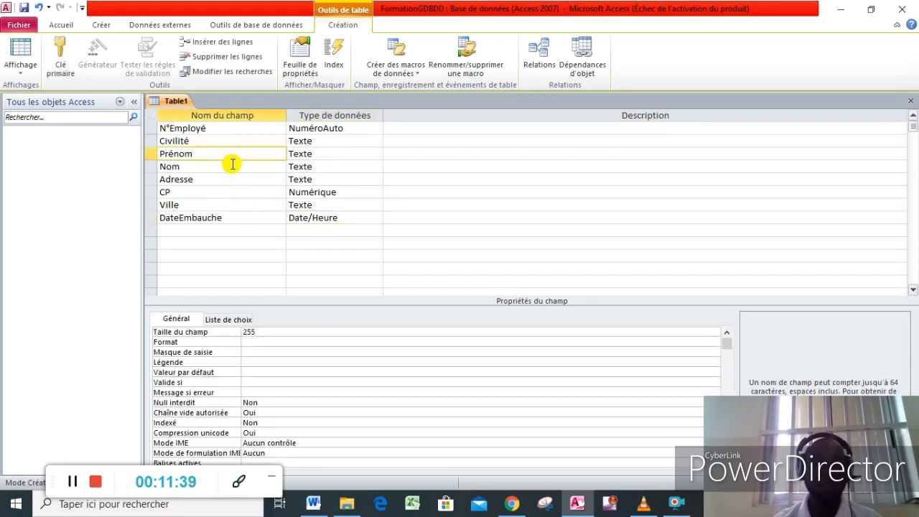
click(232, 167)
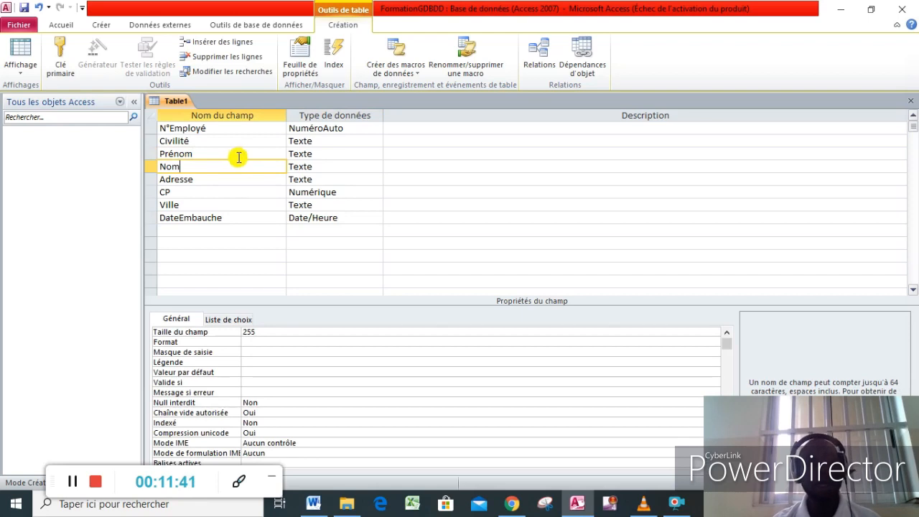
click(242, 154)
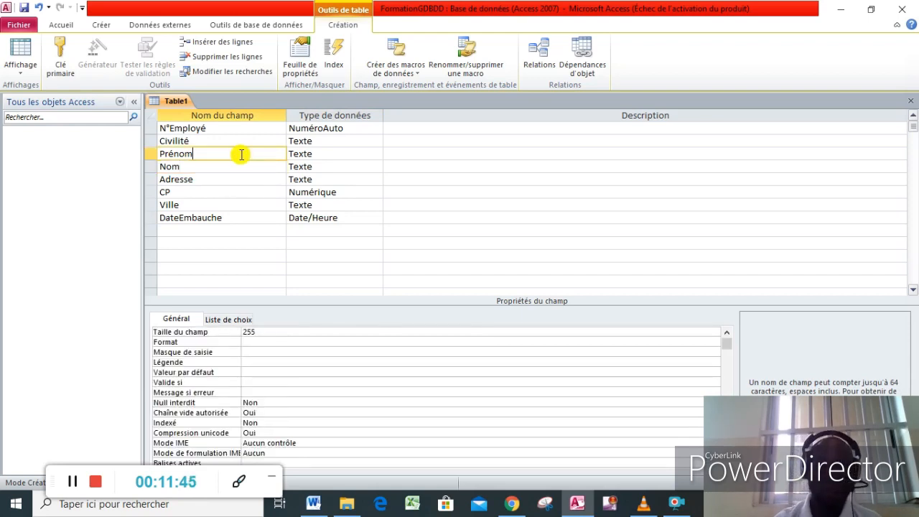
click(276, 341)
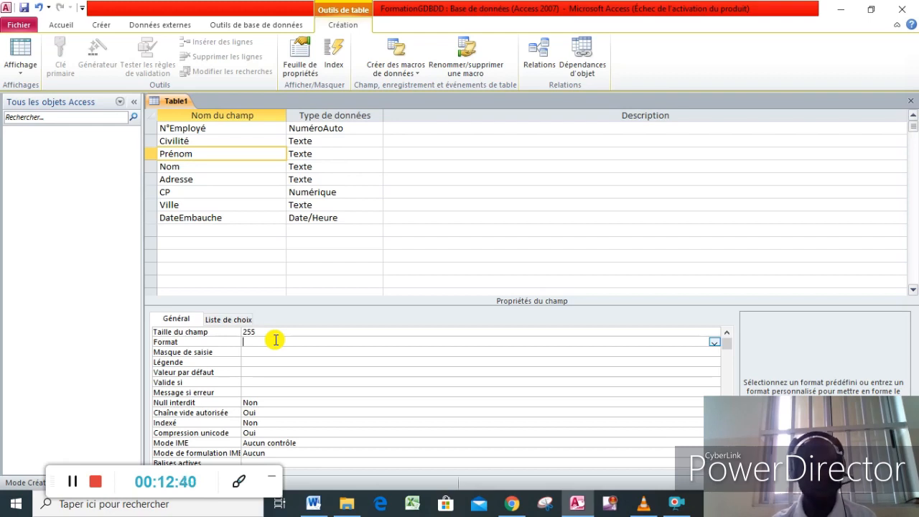
text(>)
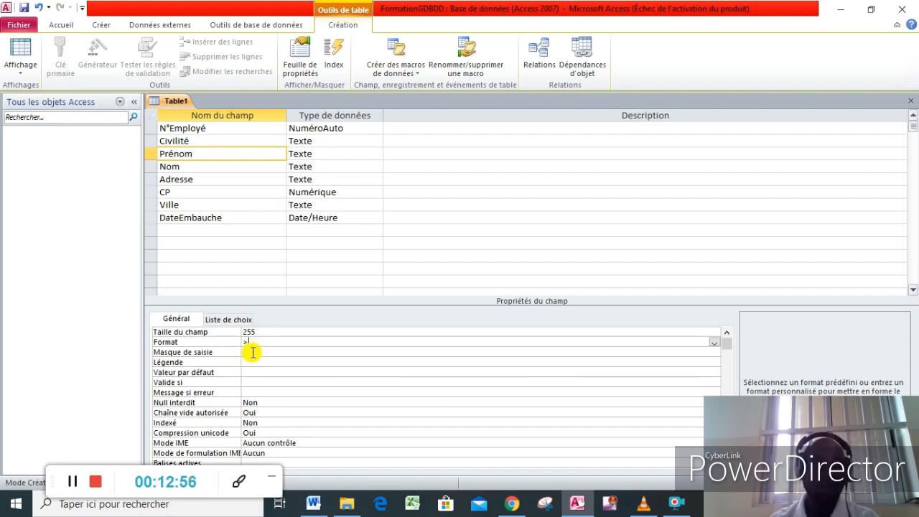
- Set the Format property of the Nom field to > as well
click(235, 167)
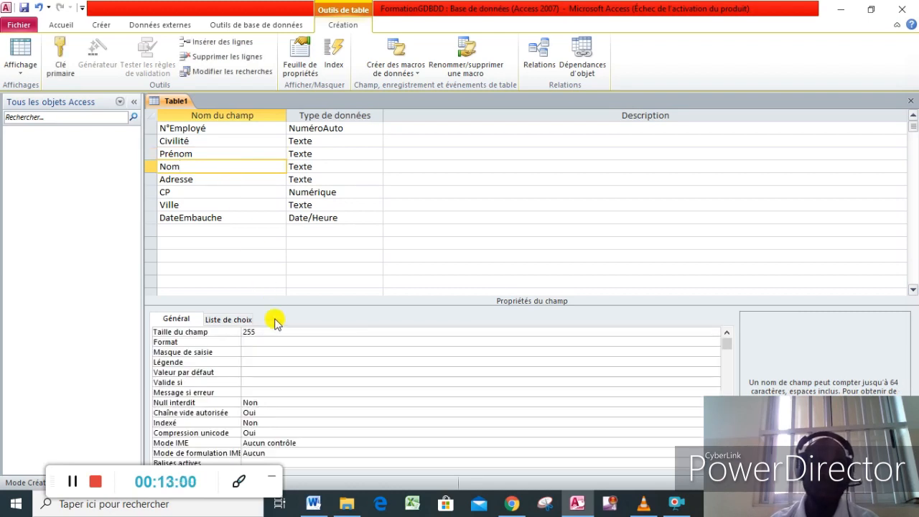
click(251, 342)
click(251, 342)
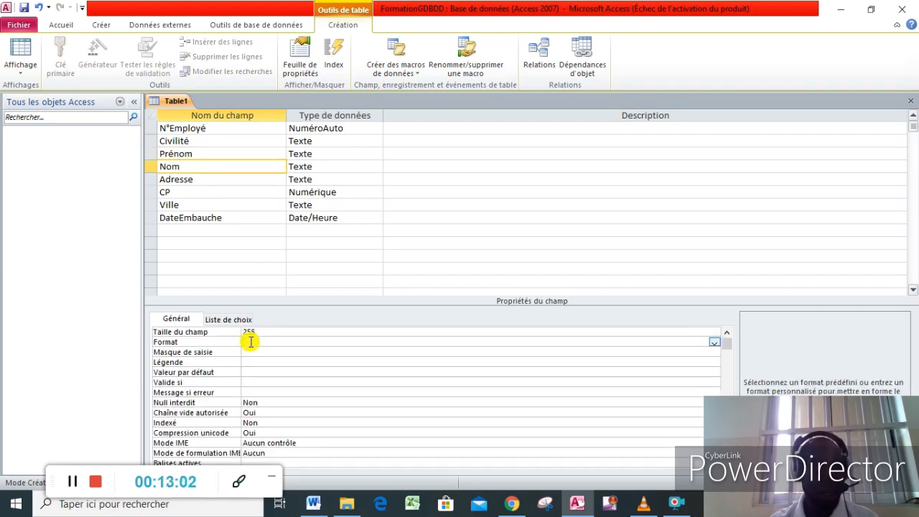
text(>)
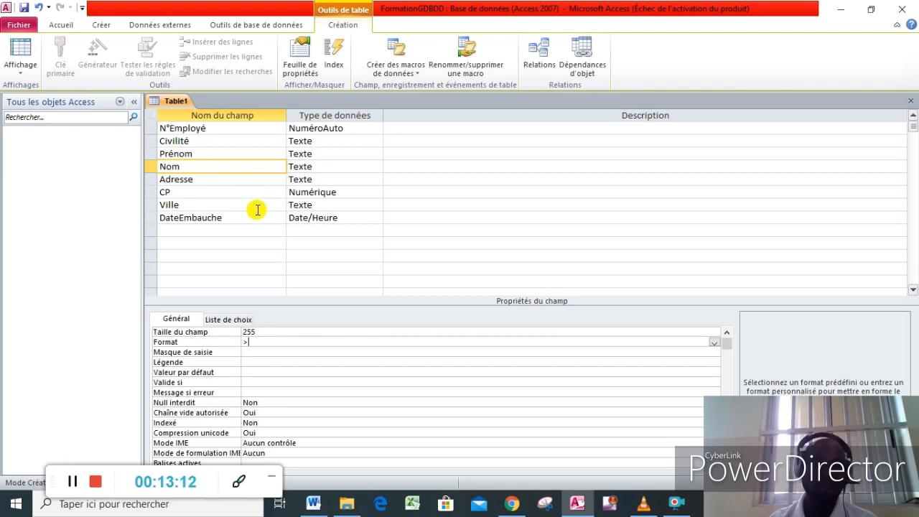
click(253, 362)
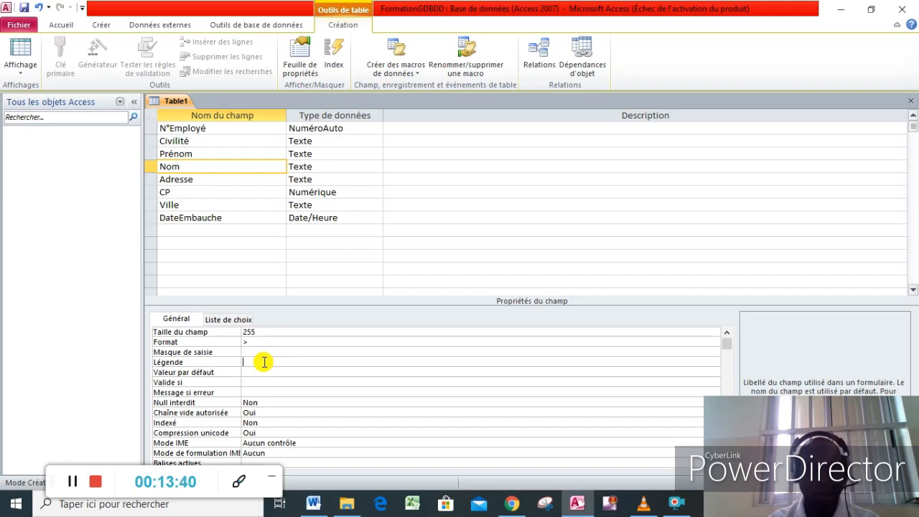
- Set the Légende property of the Civilité field to Choisir la civilité
click(225, 143)
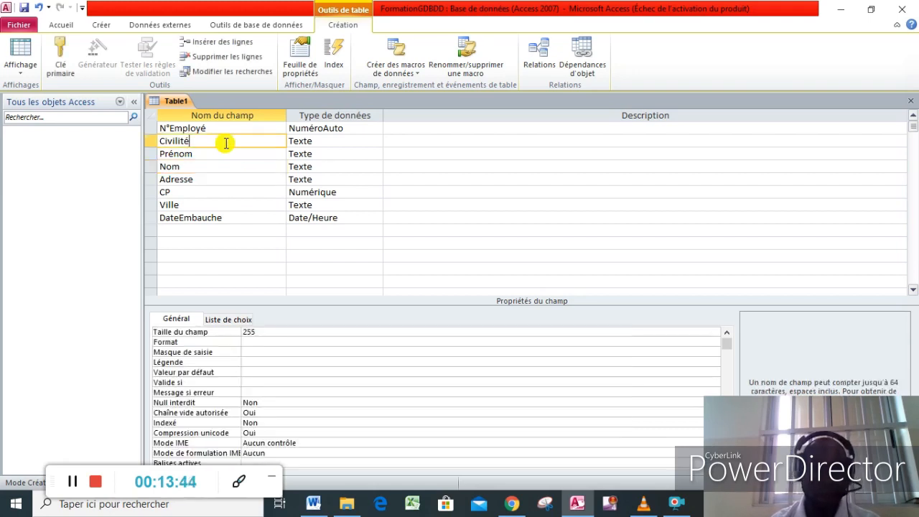
click(253, 363)
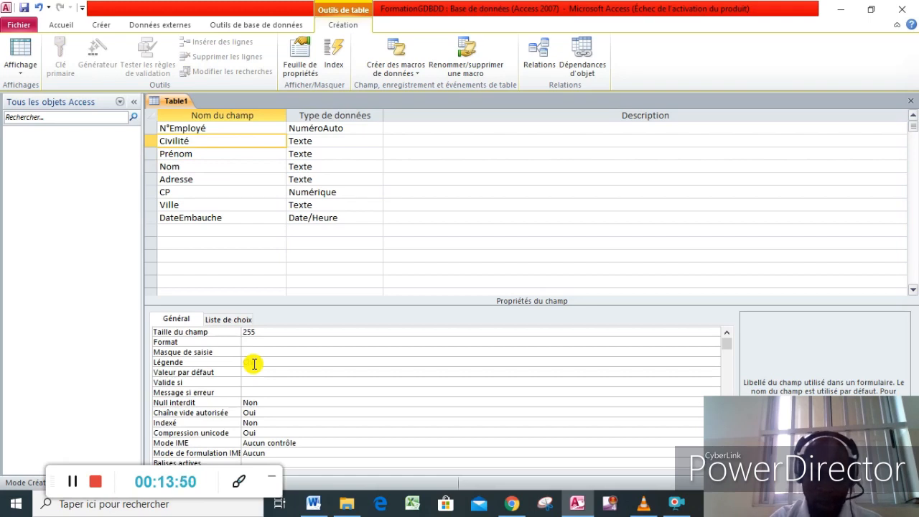
text(la civilité)
click(281, 372)
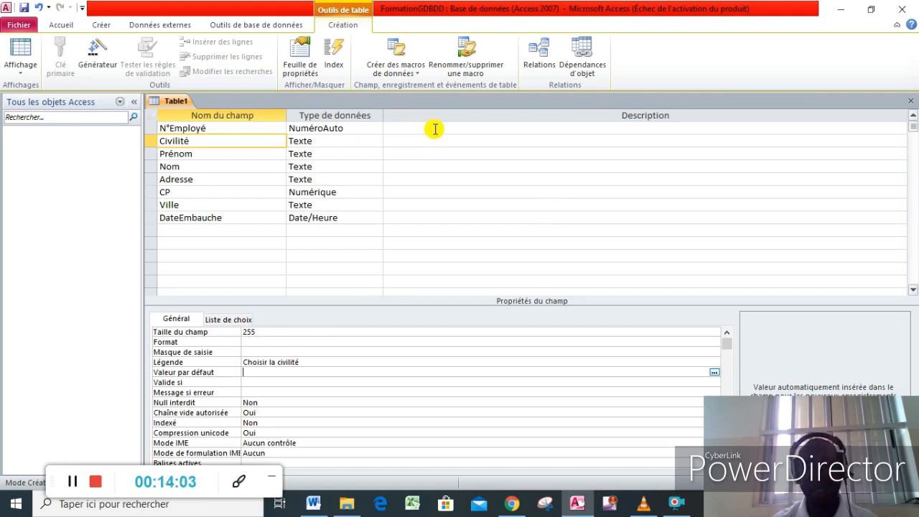
- Clear the Légende property of the Civilité field
click(305, 362)
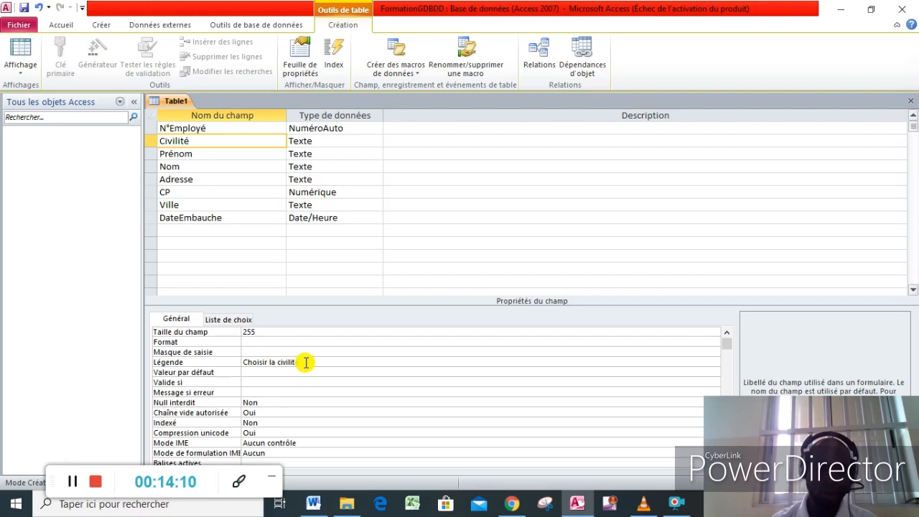
key(BackSpace)
key(BackSpace)
key(BackSpace)
key(BackSpace)
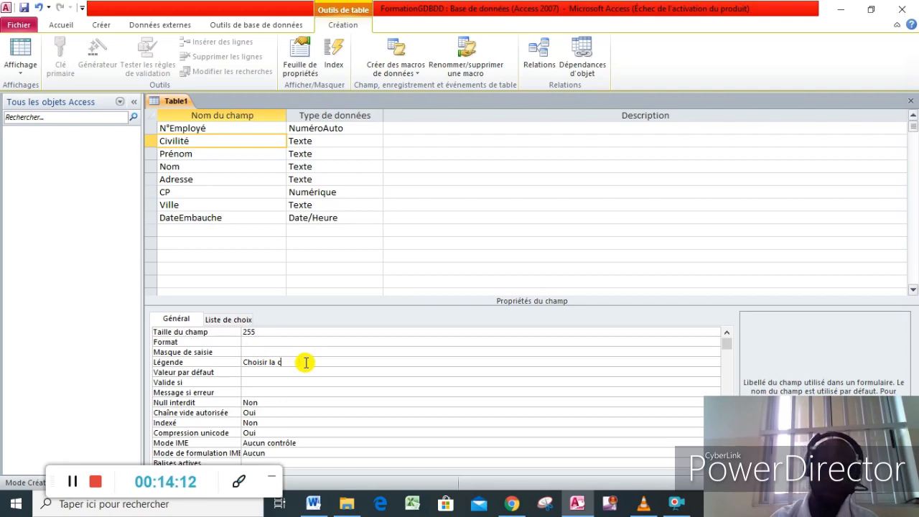
key(BackSpace)
key(BackSpace)
key(BackSpace)
key(BackSpace)
key(BackSpace)
key(BackSpace)
key(BackSpace)
key(BackSpace)
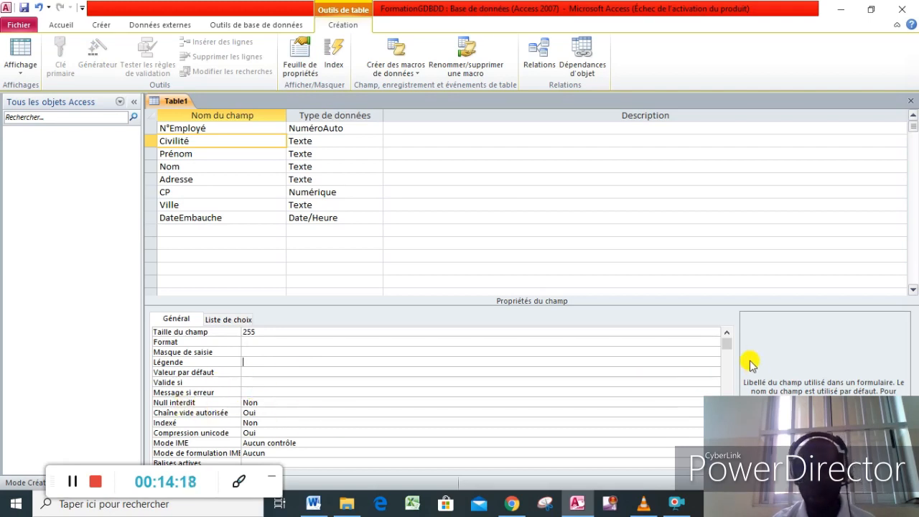
drag(739, 406, 739, 175)
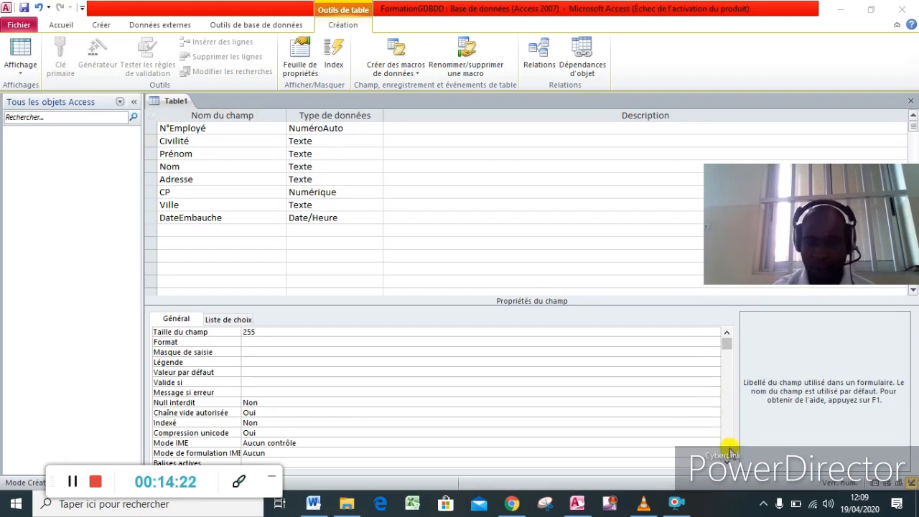
drag(751, 179, 732, 429)
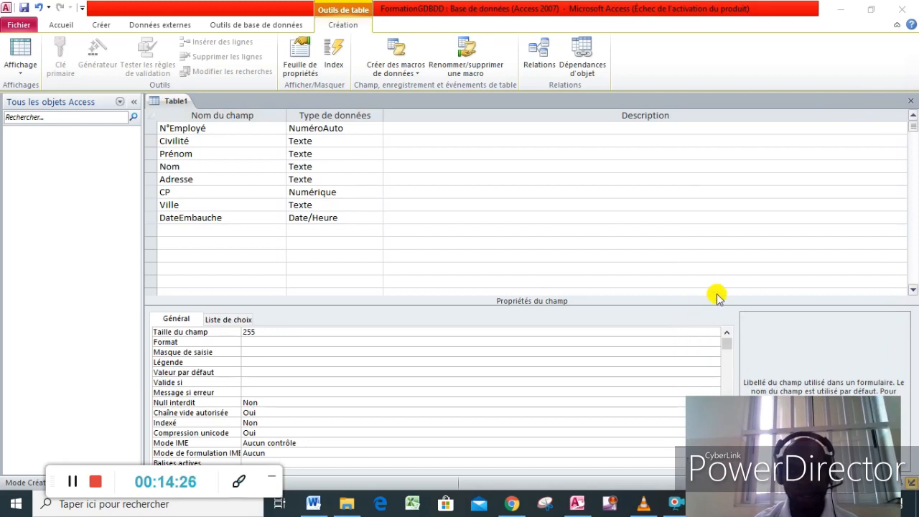
click(487, 151)
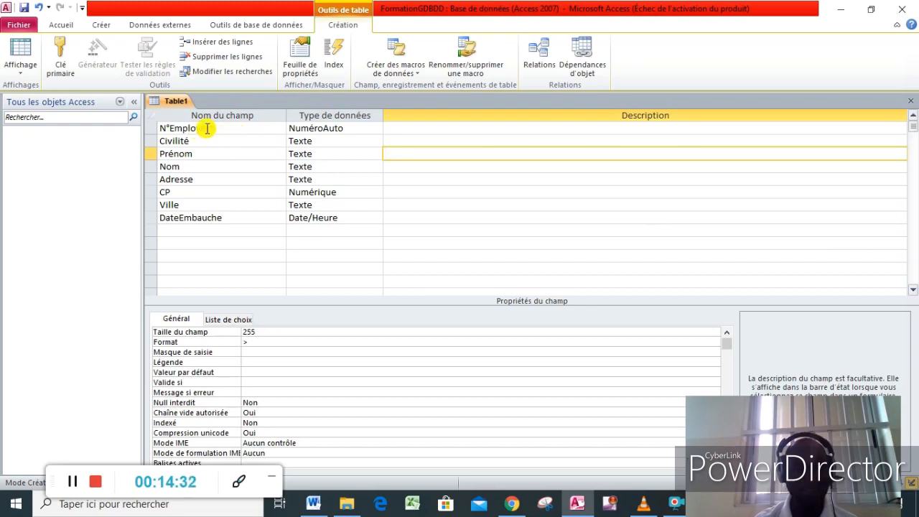
- Define the N°Employé field as the table's primary key, keeping its name spelled N°Employé
click(214, 128)
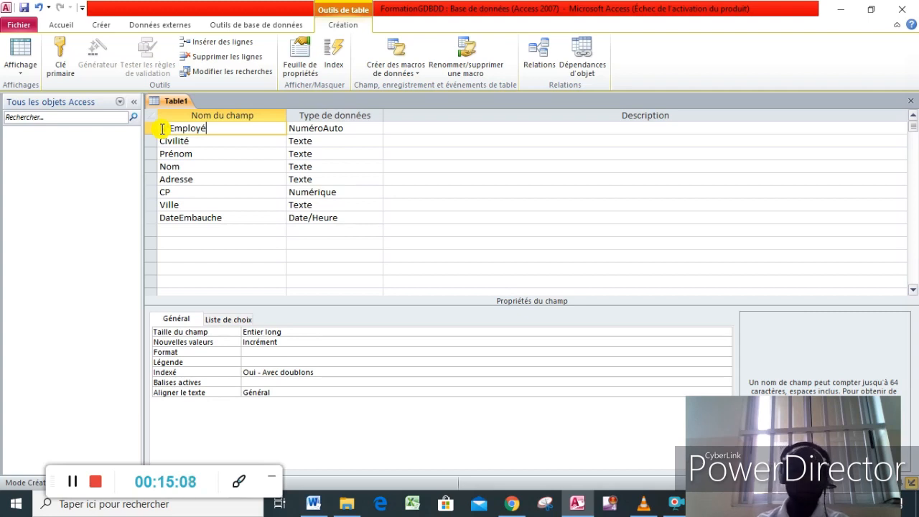
text(N°)
click(60, 57)
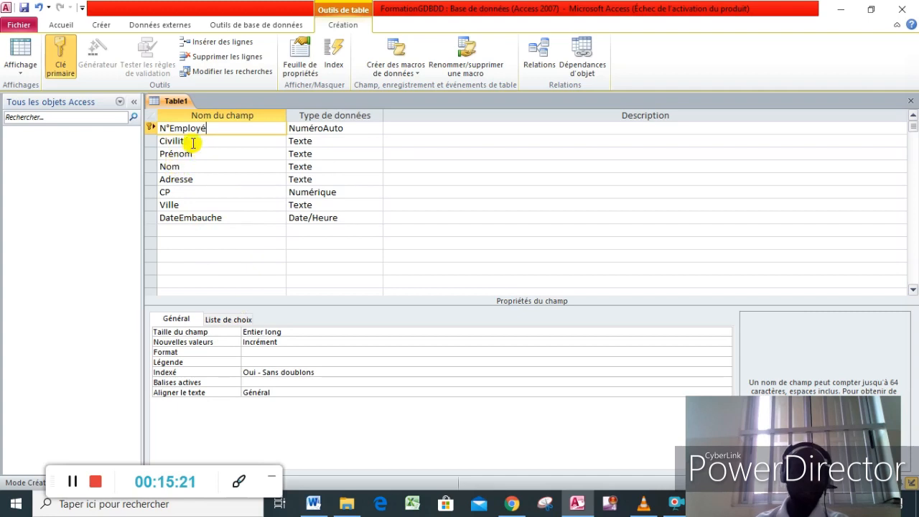
key(BackSpace)
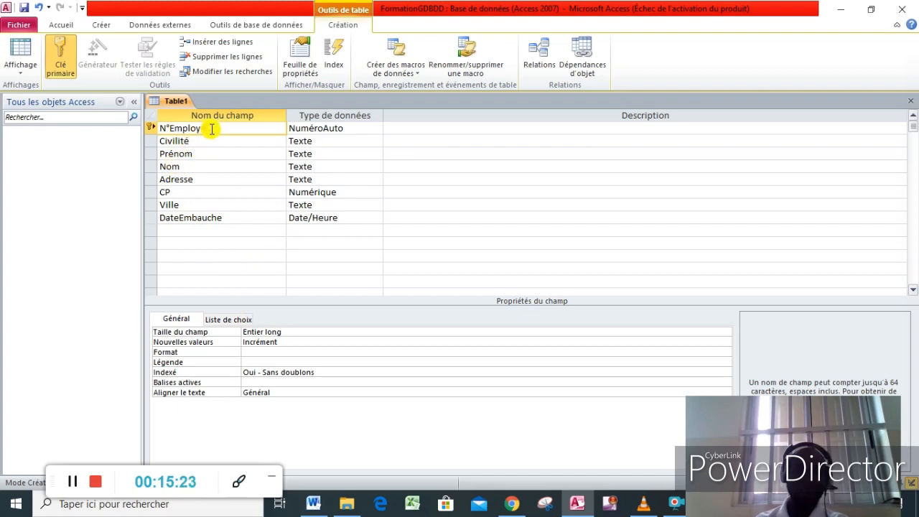
text(é)
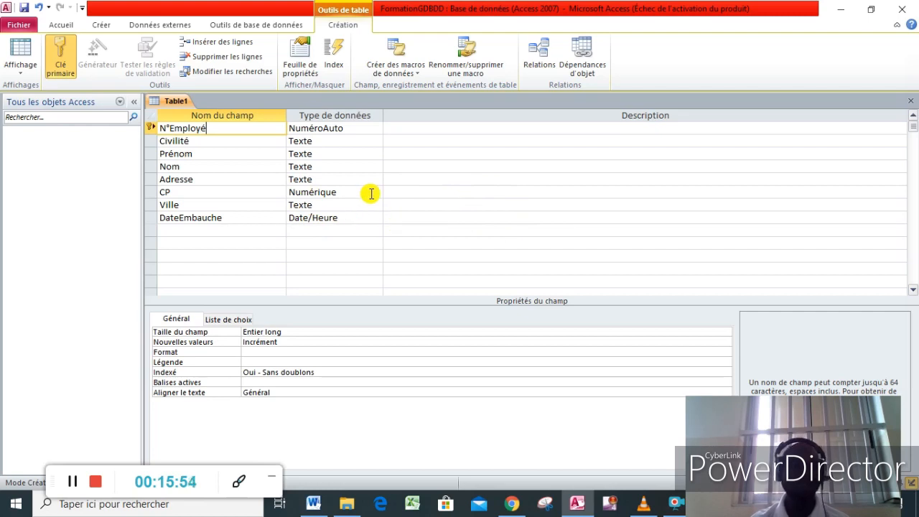
- Switch the table to datasheet view, saving it under the name T_Employé
click(20, 49)
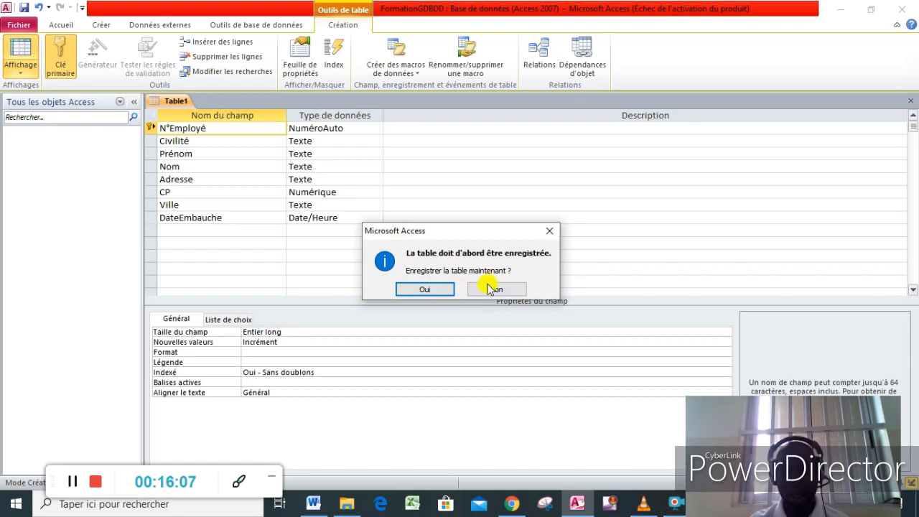
click(434, 289)
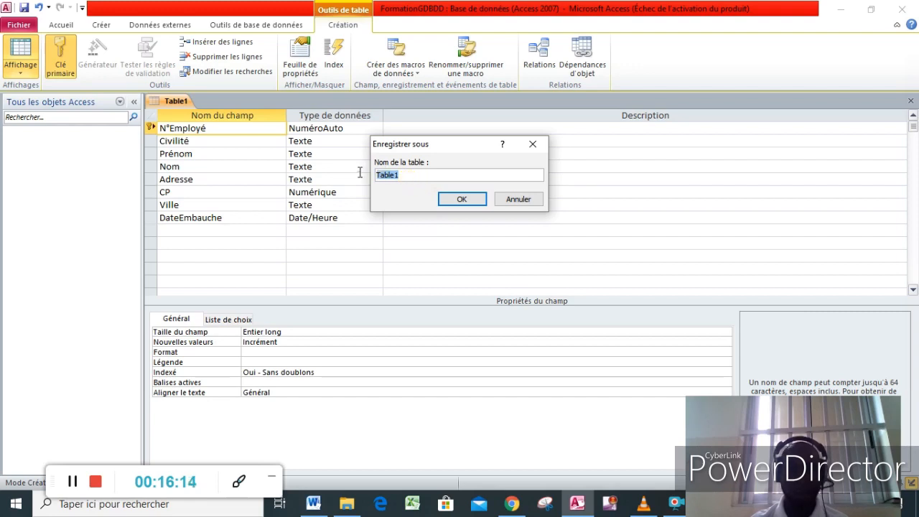
text(T)
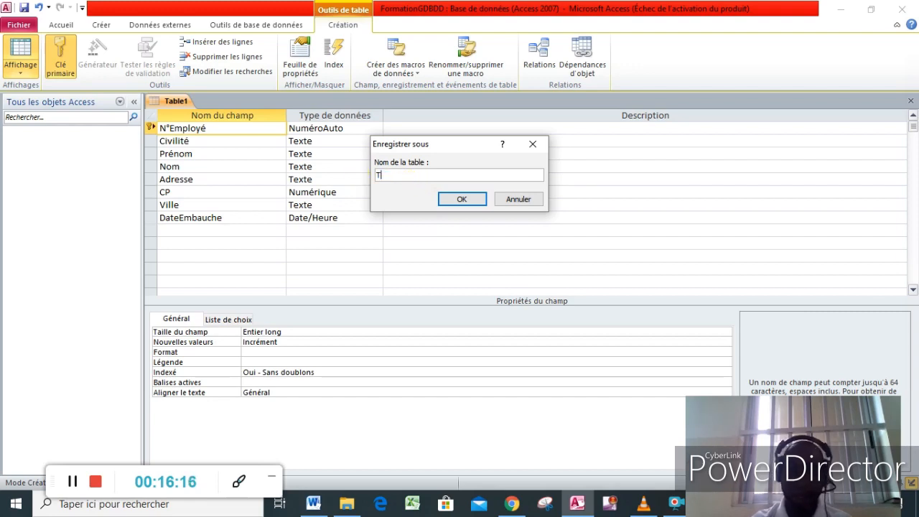
text(8)
key(BackSpace)
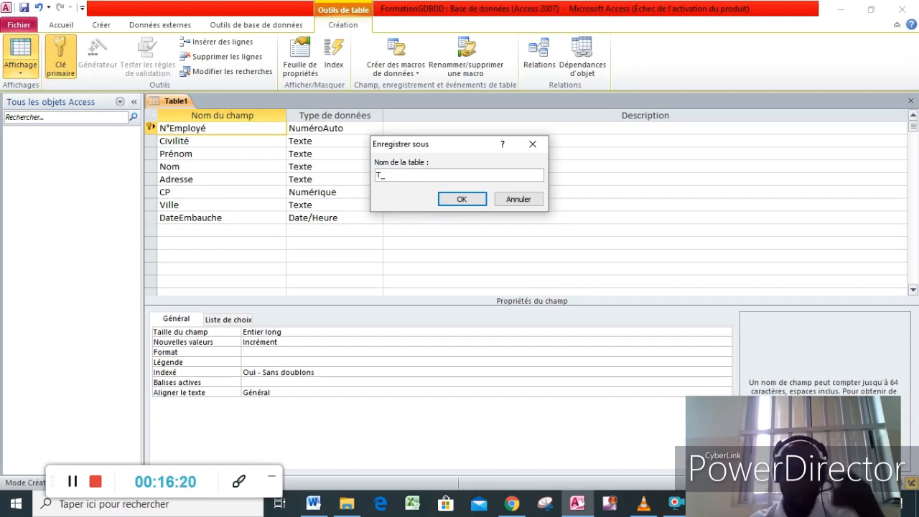
text(emp)
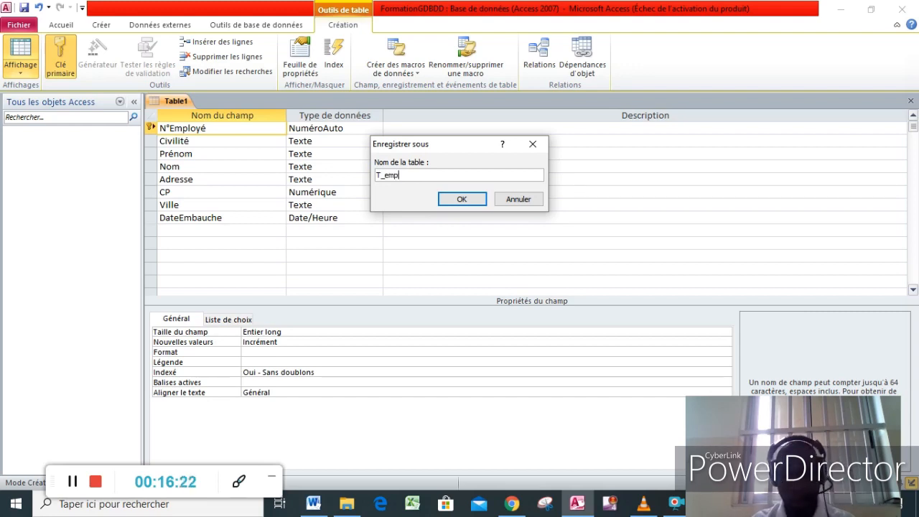
key(BackSpace)
key(BackSpace)
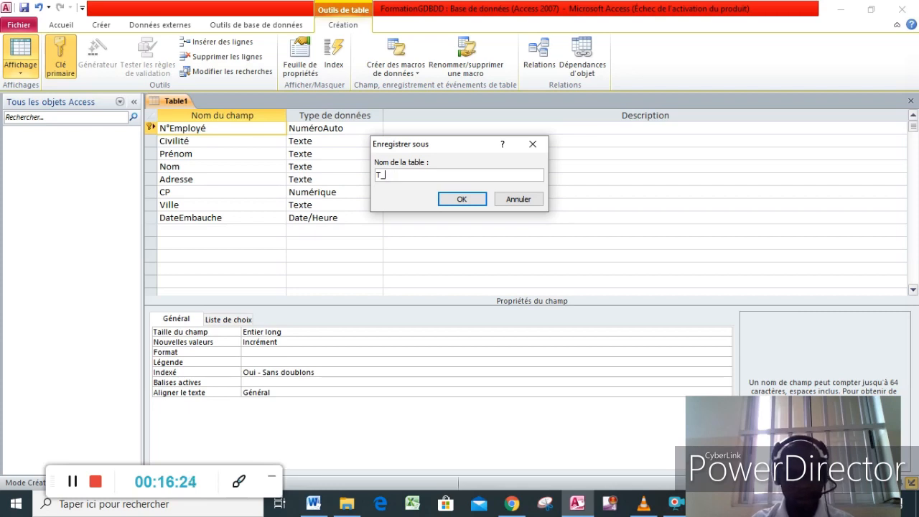
text(Employé)
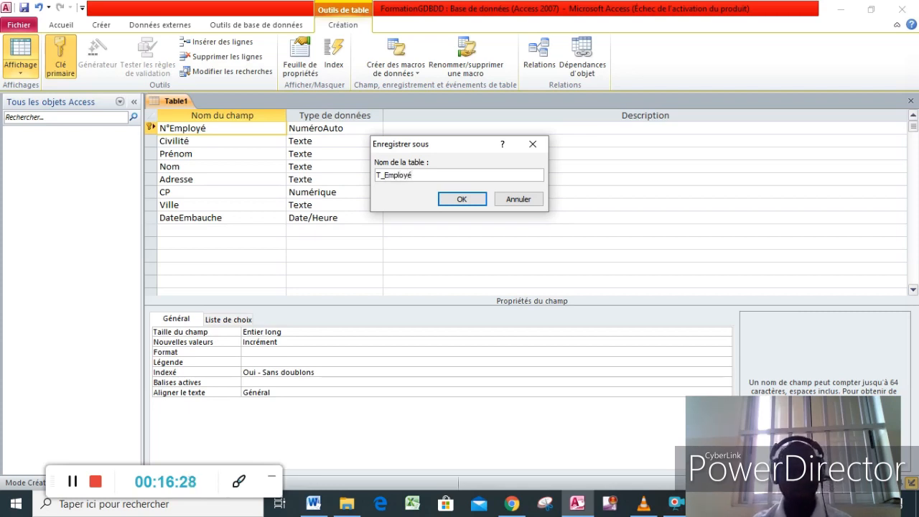
click(451, 200)
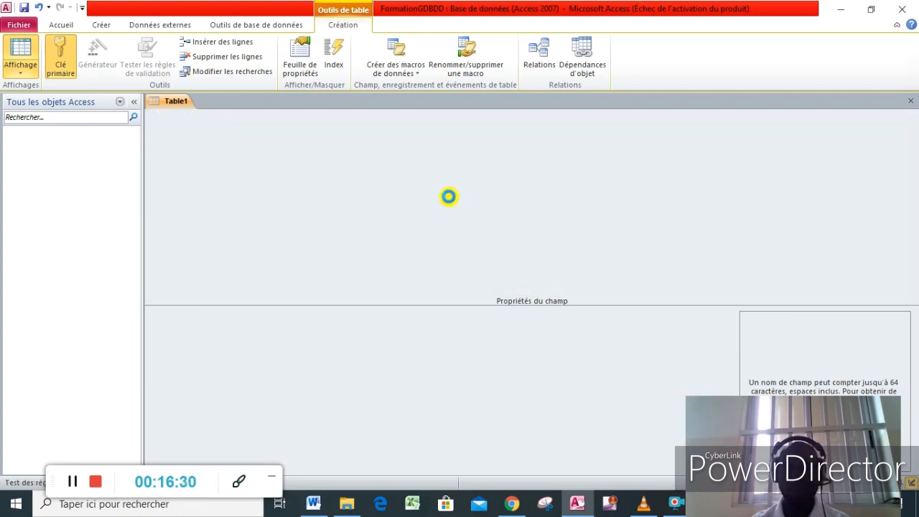